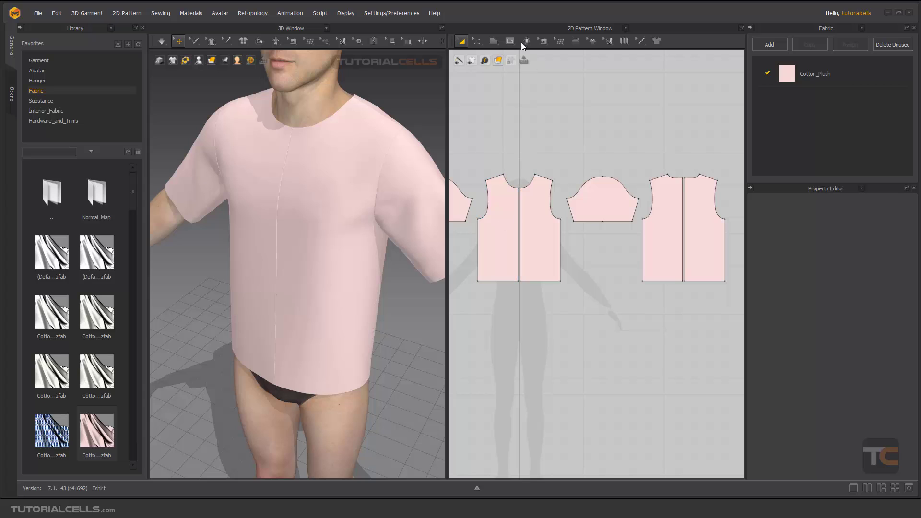
# Step: Compare the Polygon, Rectangle, Ellipse and Spiral pattern tools with the internal polygon, rectangle, ellipse and dart tools
pyautogui.click(511, 41)
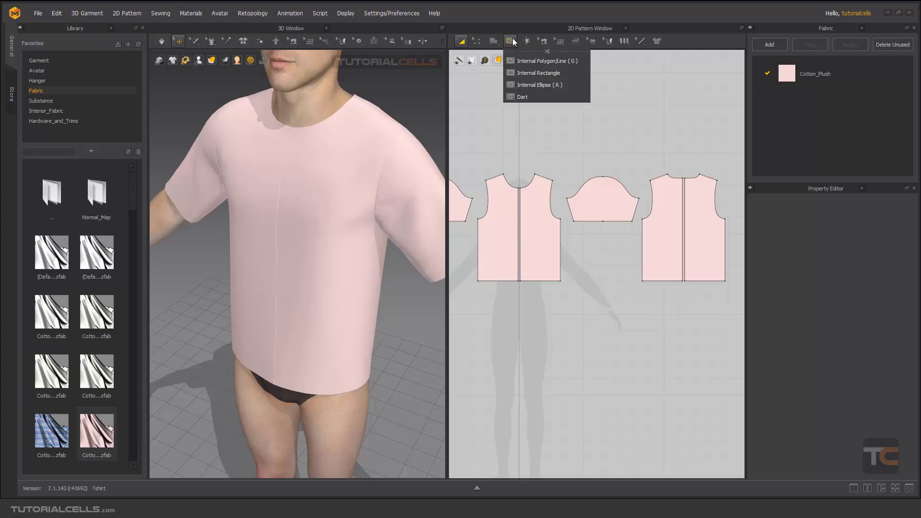
pyautogui.click(550, 241)
pyautogui.scroll(3, 544, 227)
pyautogui.scroll(-4, 577, 216)
pyautogui.scroll(5, 579, 217)
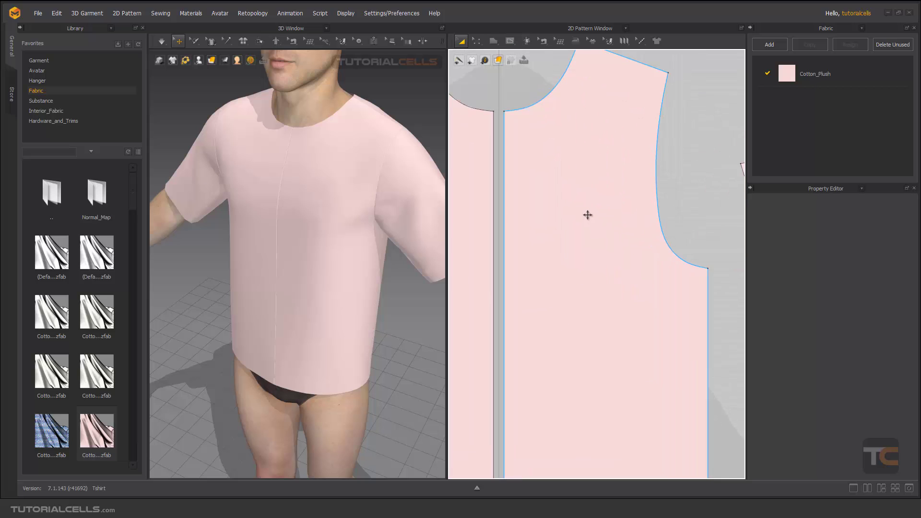
pyautogui.moveTo(579, 206); pyautogui.dragTo(581, 229, button='middle')
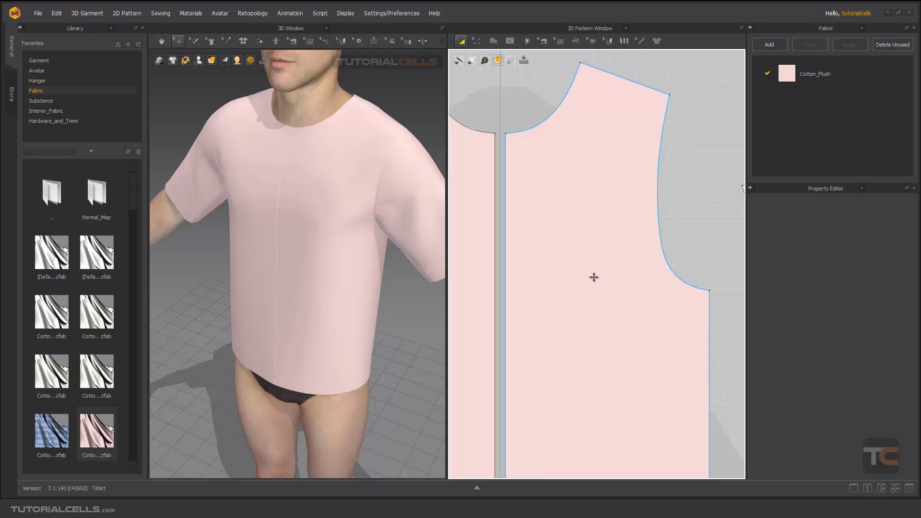
pyautogui.click(513, 88)
pyautogui.click(492, 43)
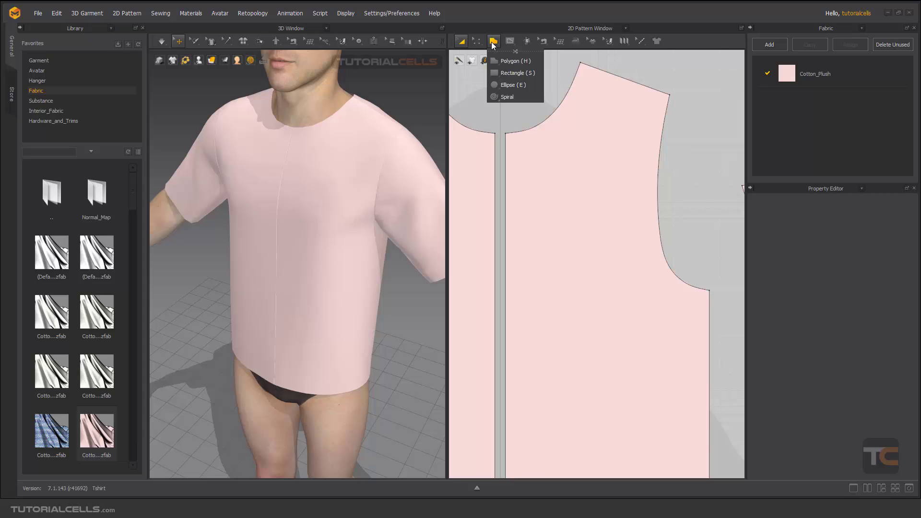
pyautogui.click(573, 66)
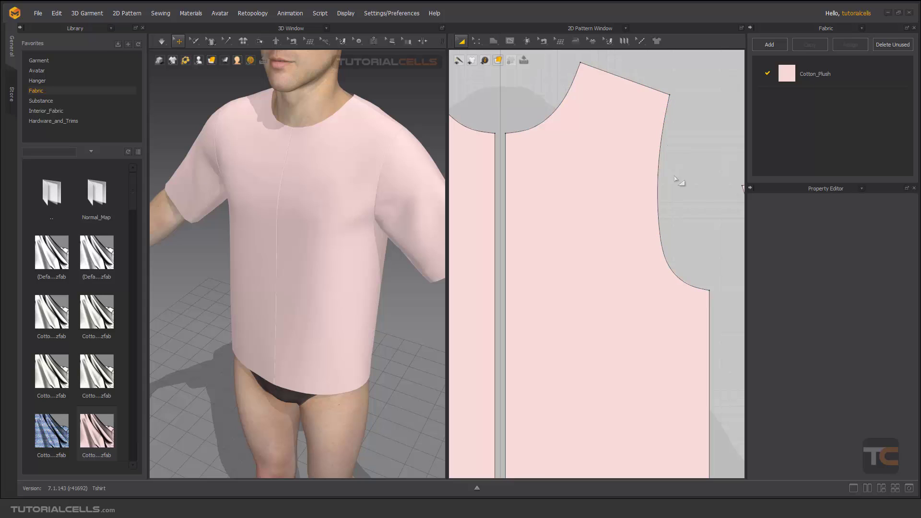
pyautogui.click(494, 43)
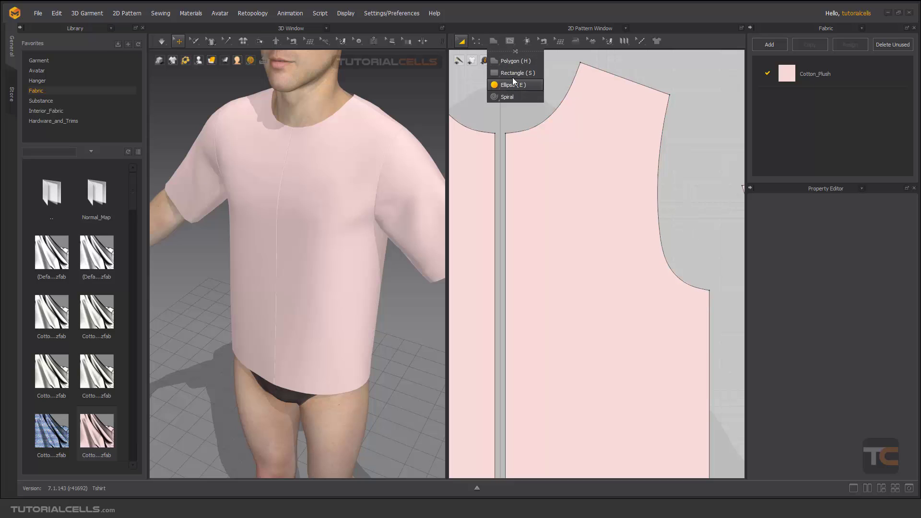
pyautogui.click(510, 42)
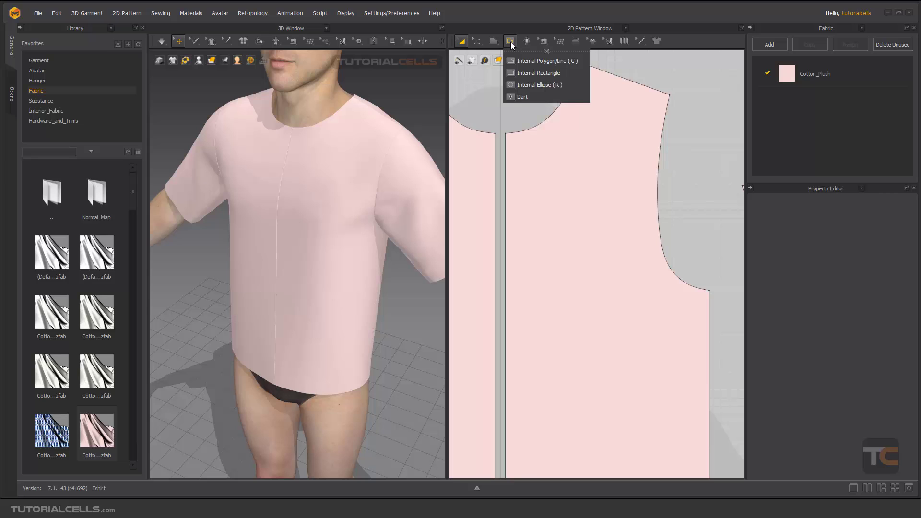
pyautogui.click(494, 42)
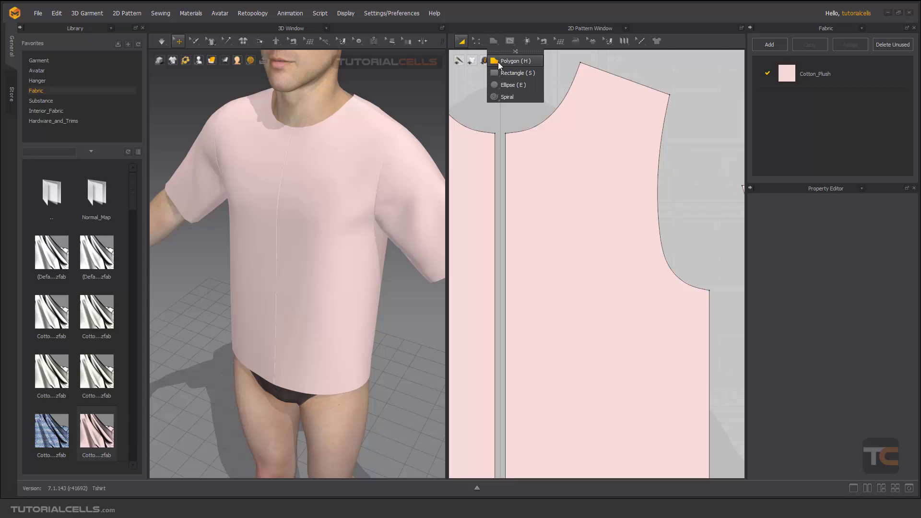
pyautogui.click(510, 41)
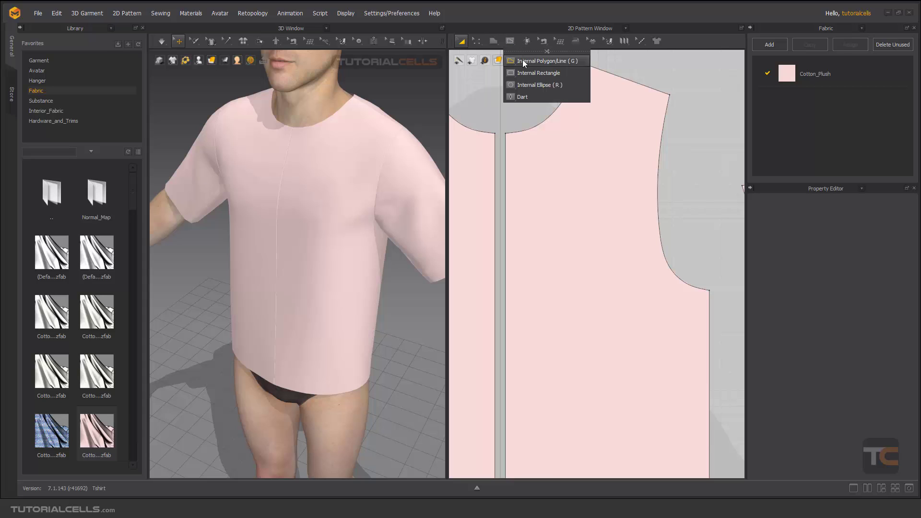
pyautogui.click(494, 42)
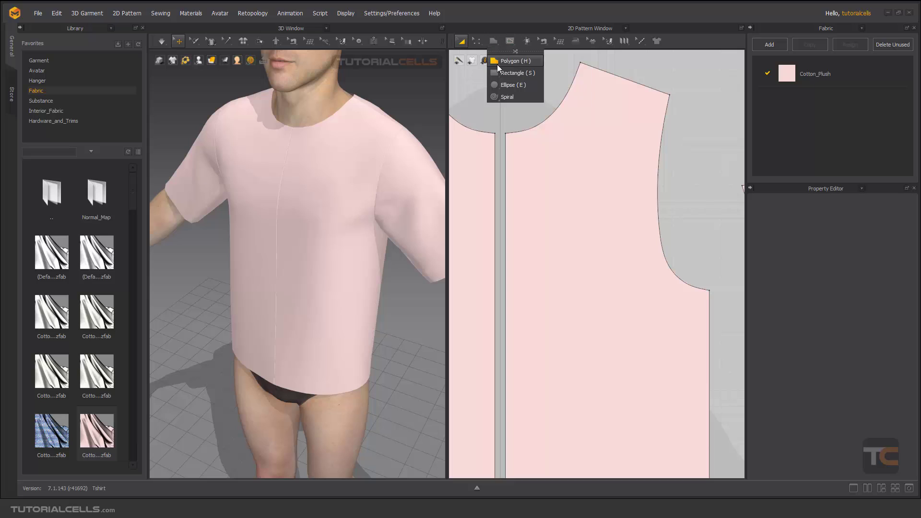
pyautogui.click(509, 41)
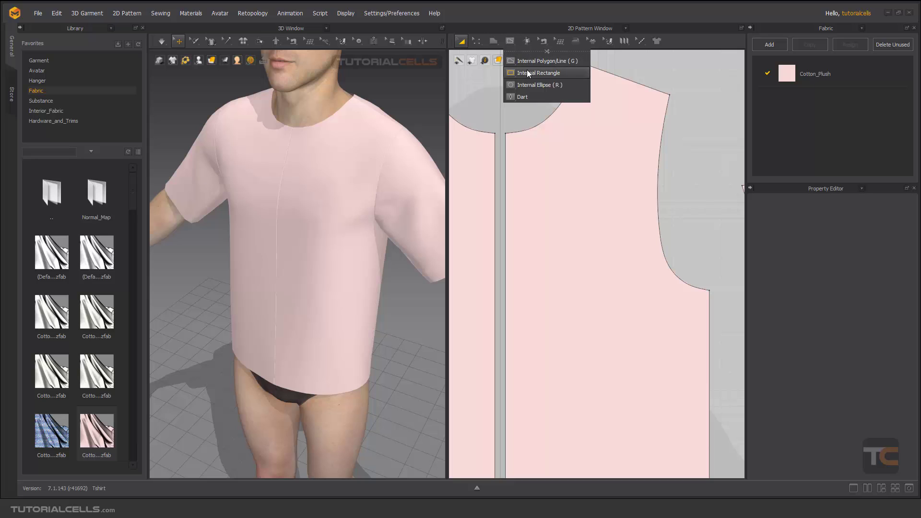
pyautogui.click(493, 41)
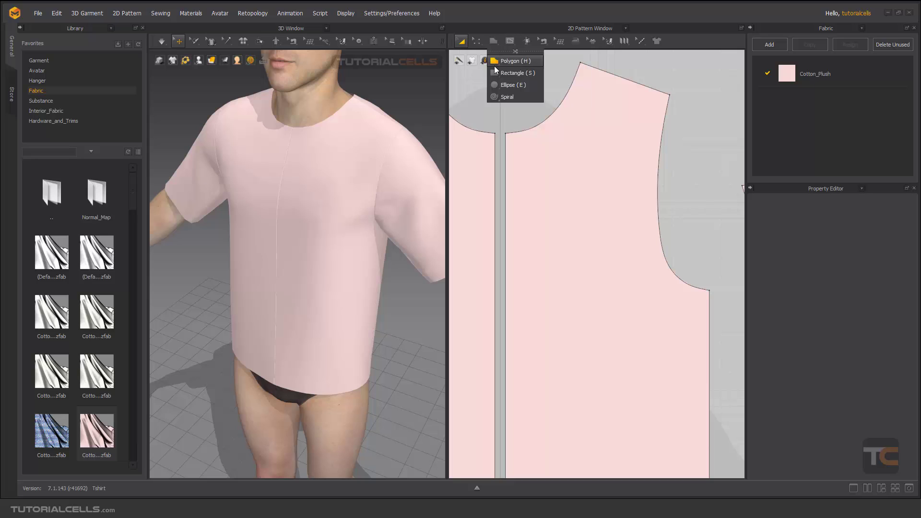
pyautogui.click(508, 42)
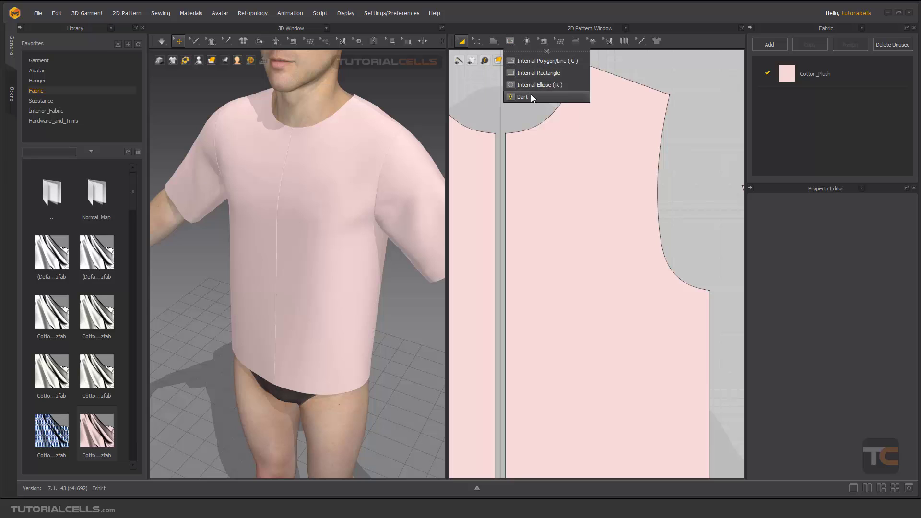
# Step: Try to start an Internal Polygon/Line in the empty area above the shoulder of the right-hand front piece
pyautogui.click(531, 61)
pyautogui.scroll(-4, 624, 177)
pyautogui.moveTo(639, 176); pyautogui.dragTo(583, 194, button='middle')
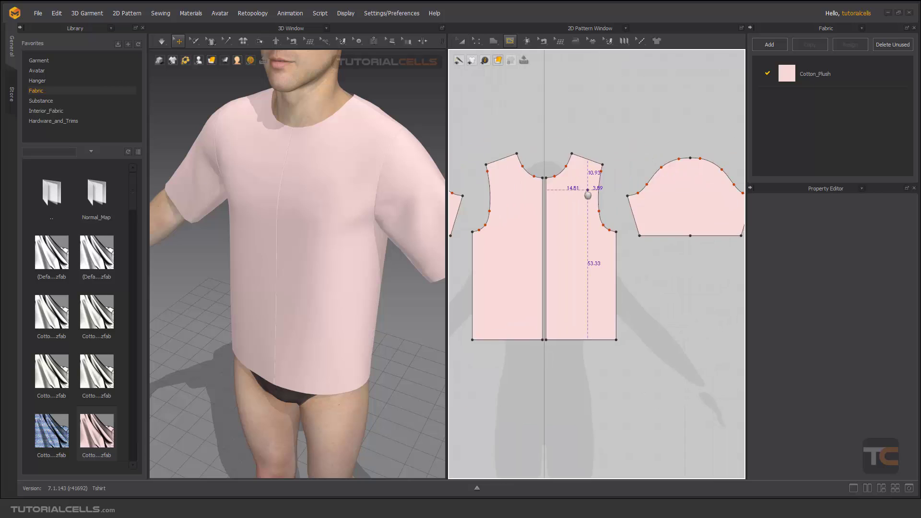
pyautogui.click(606, 129)
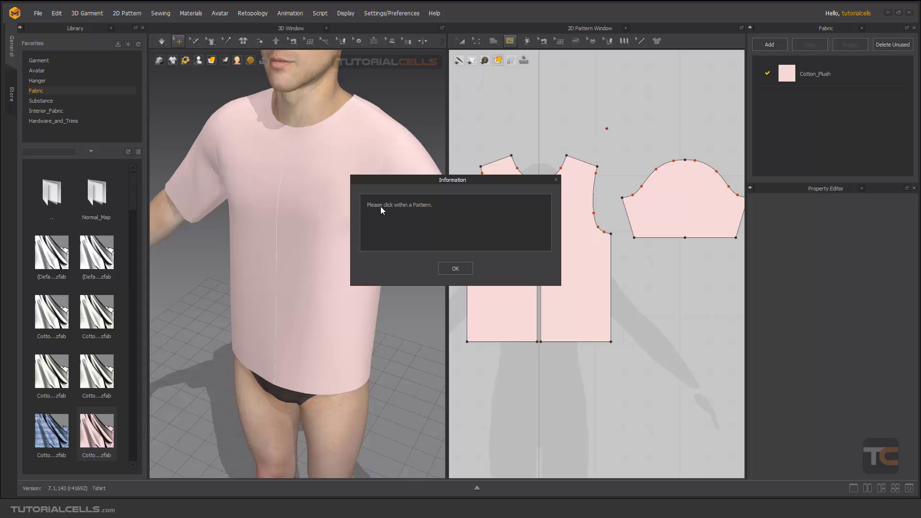
pyautogui.click(468, 268)
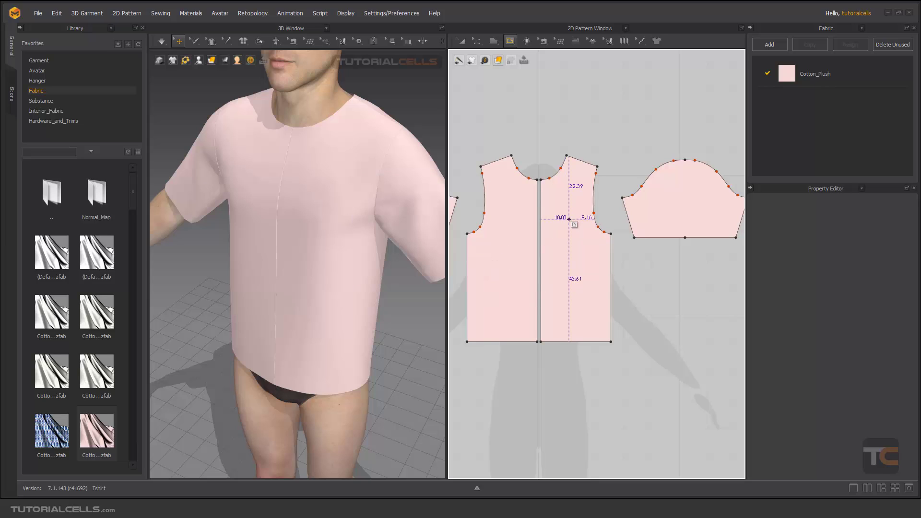
# Step: Draw a closed internal polygon with straight and curved segments on the chest area of the right-hand front piece
pyautogui.scroll(4, 569, 219)
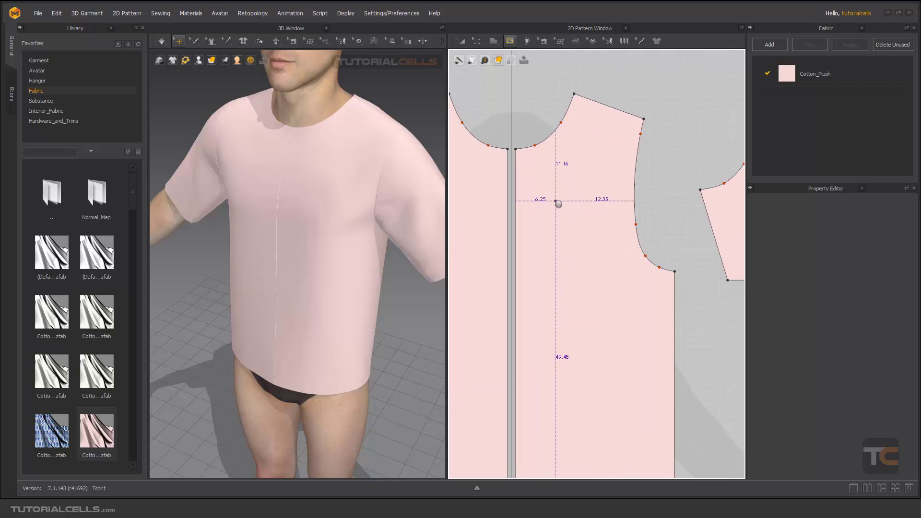
pyautogui.click(493, 41)
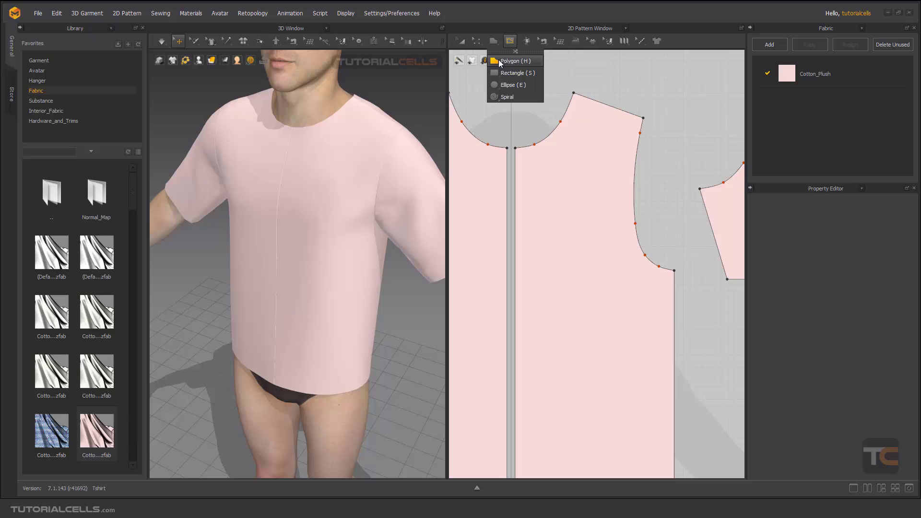
pyautogui.click(509, 43)
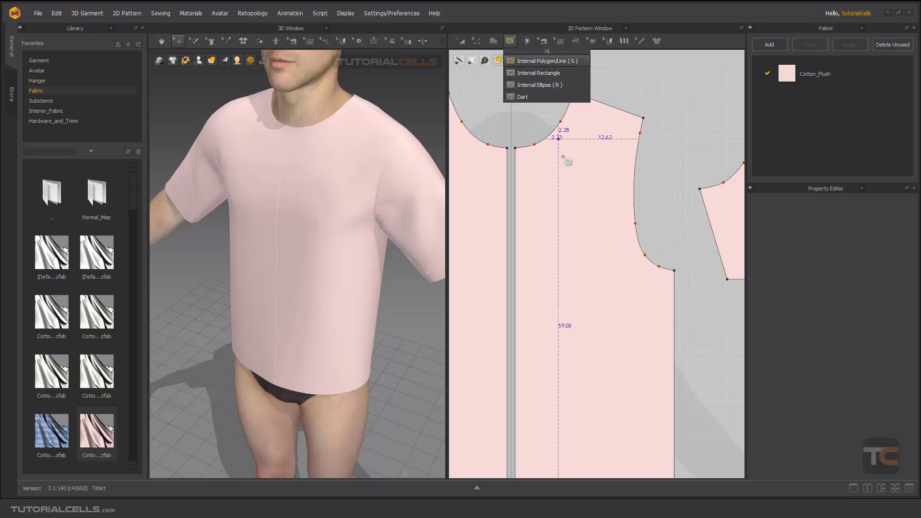
pyautogui.click(549, 177)
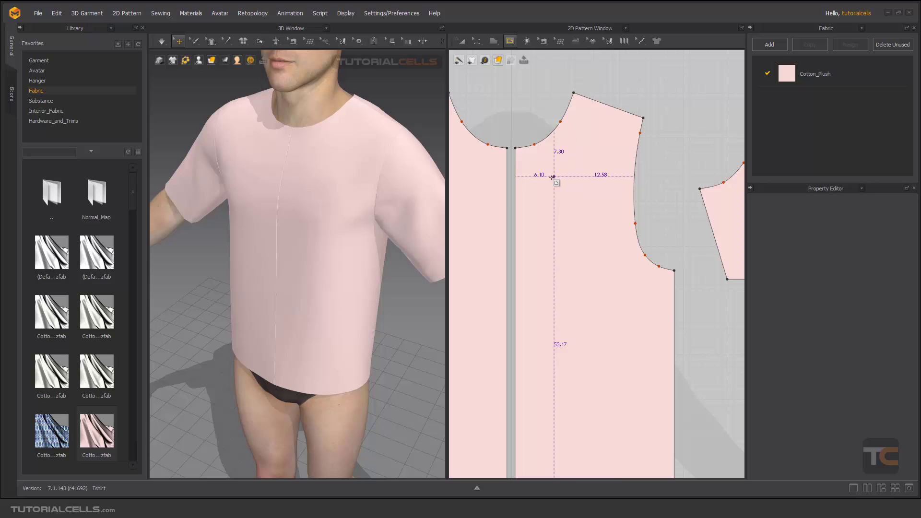
pyautogui.click(597, 192)
pyautogui.click(602, 274)
pyautogui.click(596, 292)
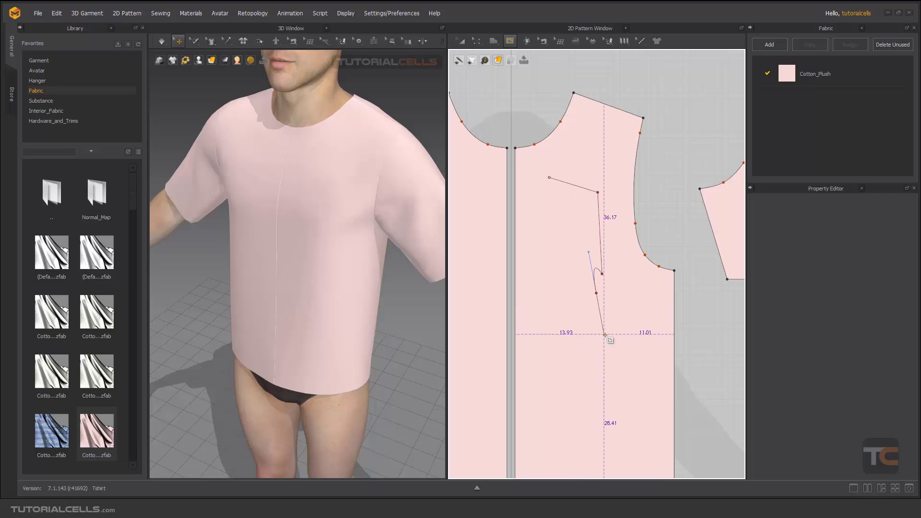
pyautogui.moveTo(571, 332); pyautogui.dragTo(584, 302)
pyautogui.click(561, 297)
pyautogui.click(543, 276)
pyautogui.click(554, 252)
pyautogui.click(538, 234)
pyautogui.click(549, 176)
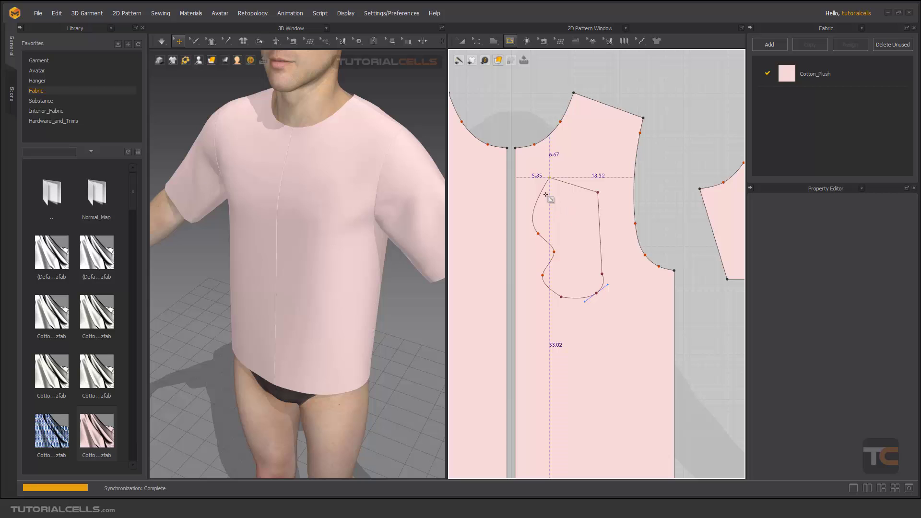
pyautogui.click(586, 188)
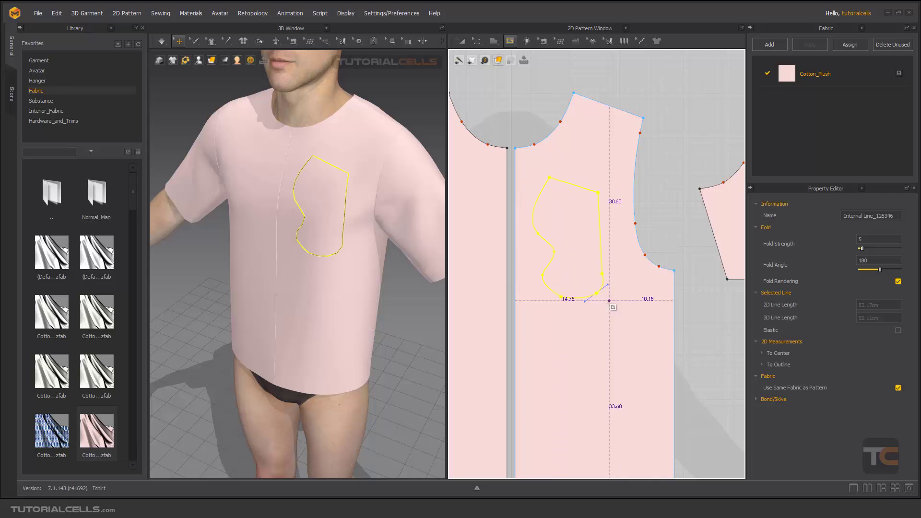
pyautogui.moveTo(332, 220)
pyautogui.mouseDown(button='right')
pyautogui.moveTo(380, 179)
pyautogui.moveTo(253, 195)
pyautogui.moveTo(320, 210)
pyautogui.mouseUp(button='right')
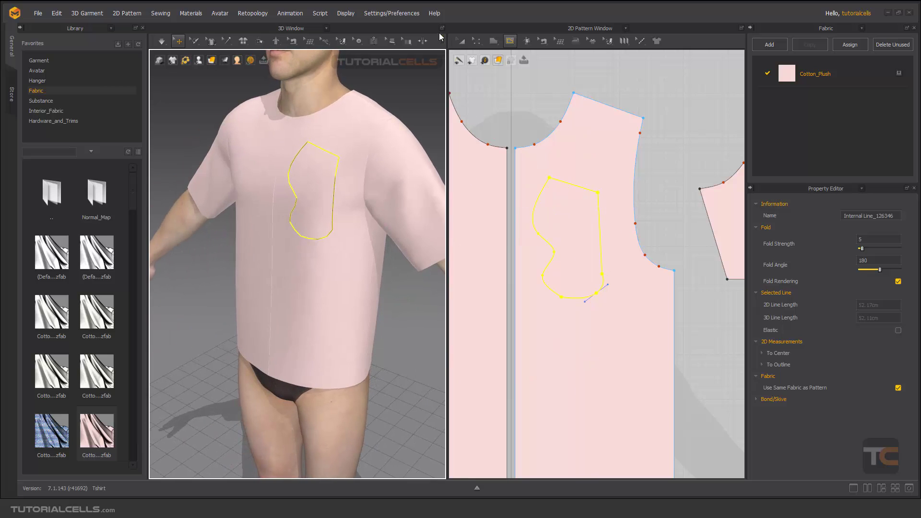
# Step: Delete the freeform internal polygon from the right-hand front piece
pyautogui.click(460, 41)
pyautogui.click(675, 176)
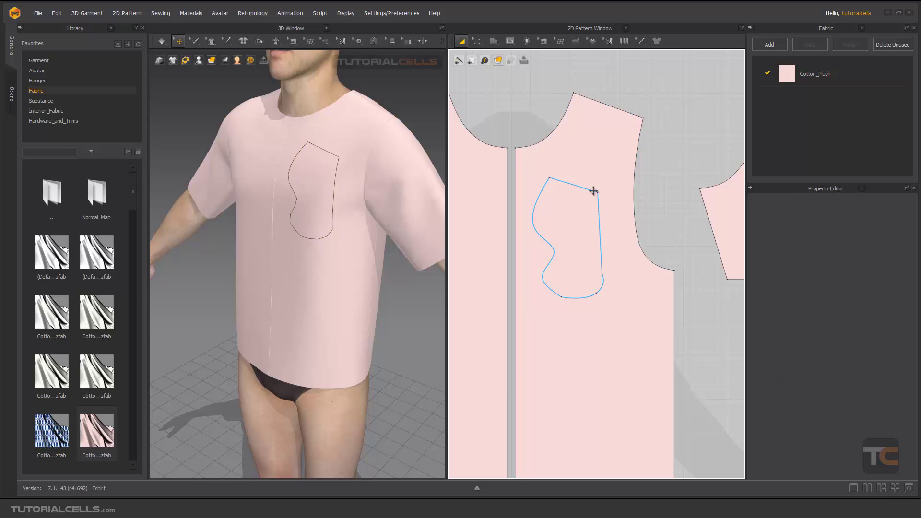
pyautogui.click(593, 190)
pyautogui.press('Delete')
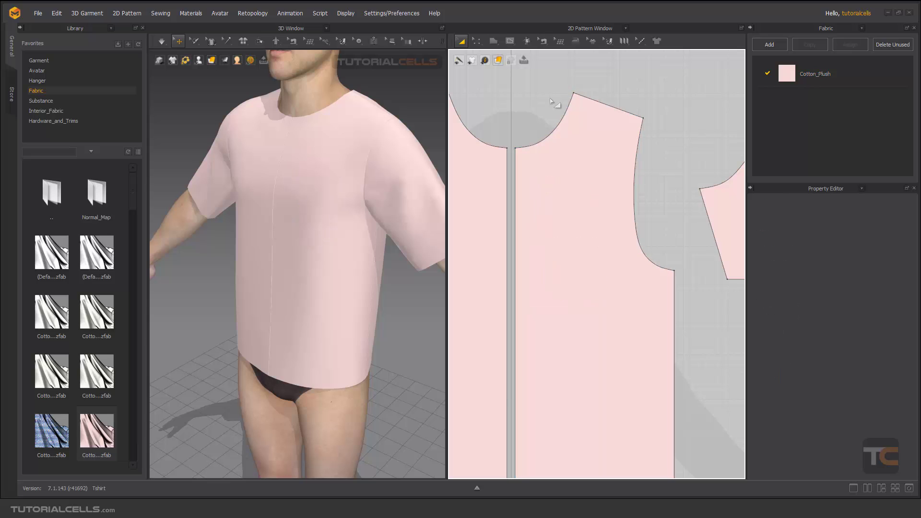
# Step: Create a single 10 × 10 cm internal rectangle on the chest of the right-hand front piece, positioned relative to the outline
pyautogui.click(493, 42)
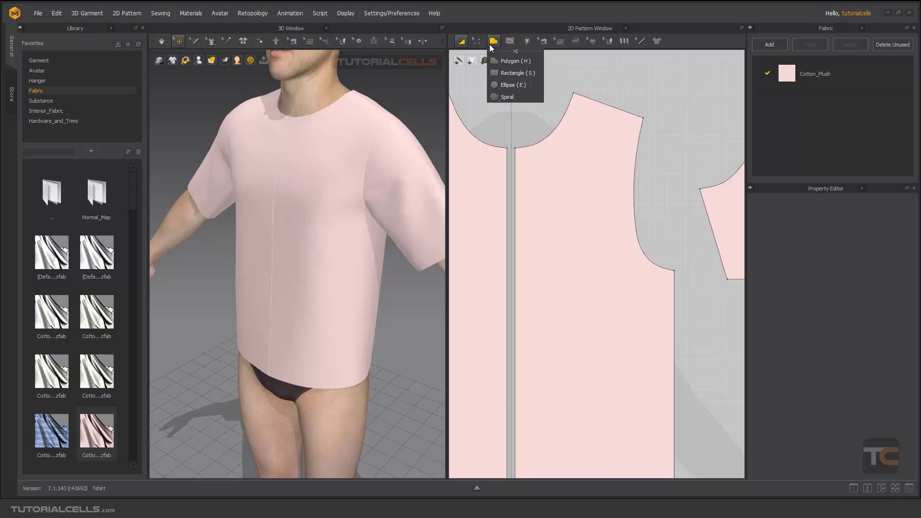
pyautogui.moveTo(507, 42)
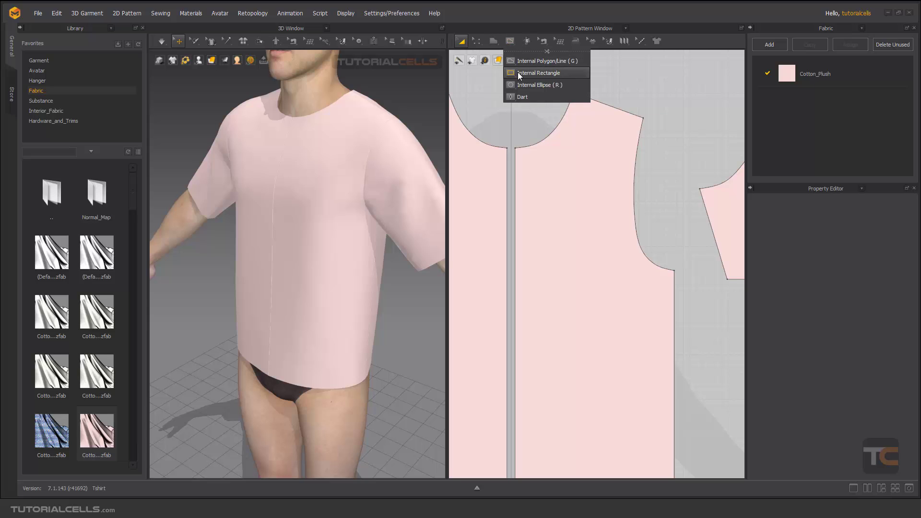
pyautogui.click(538, 73)
pyautogui.click(574, 217)
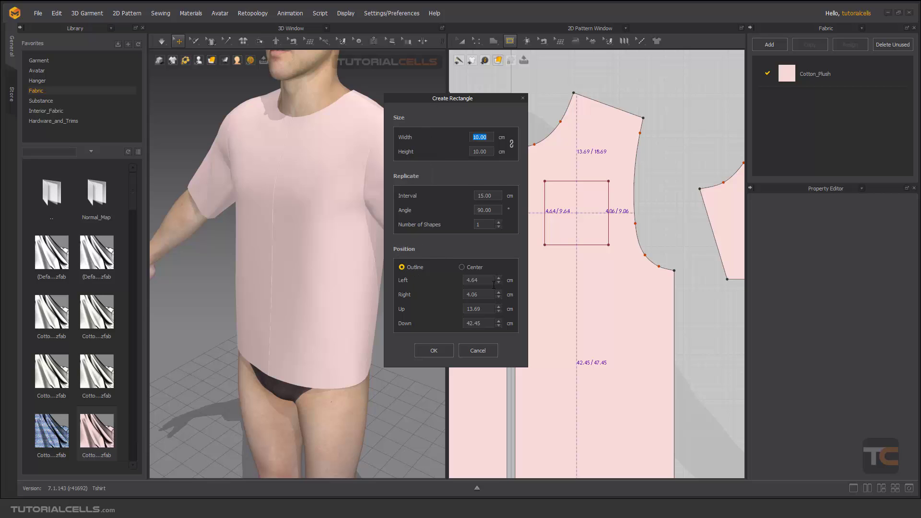
pyautogui.click(462, 268)
pyautogui.click(415, 268)
pyautogui.moveTo(479, 102); pyautogui.dragTo(436, 92)
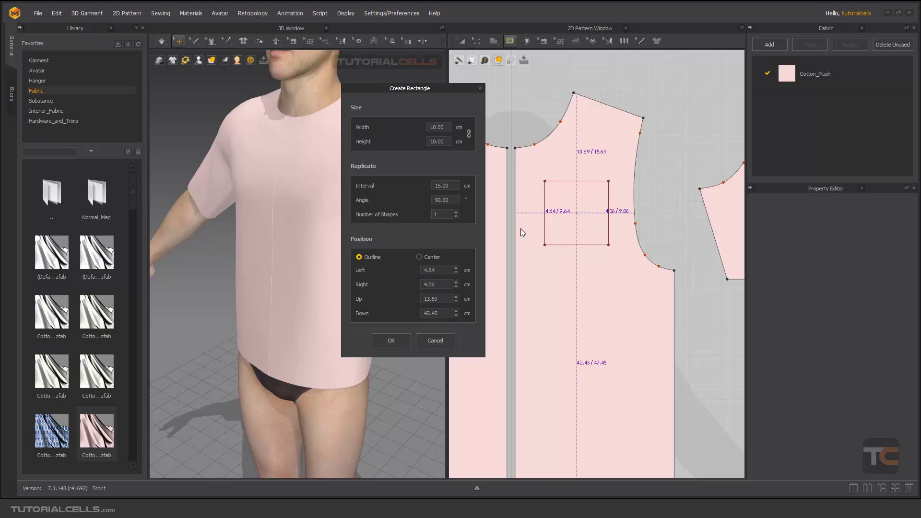
pyautogui.click(391, 340)
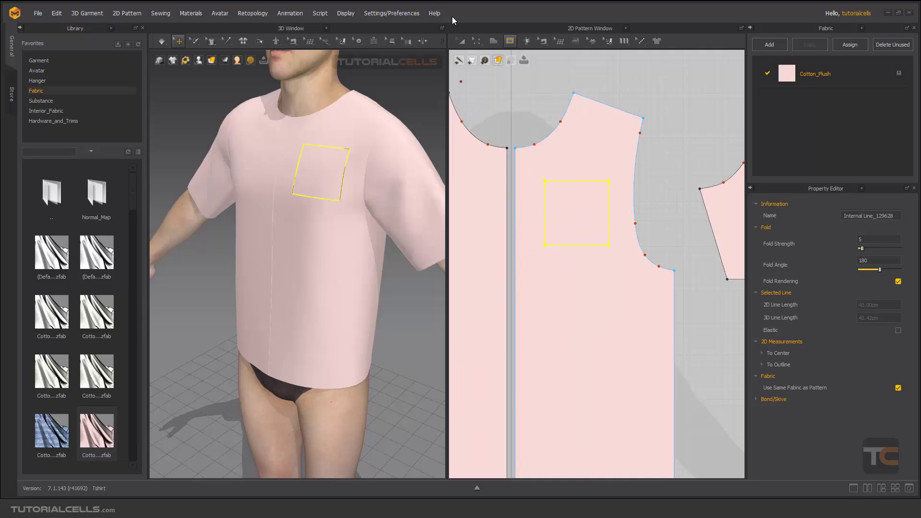
# Step: Convert the internal chest rectangle to a hole and inspect the opening on the 3D garment
pyautogui.click(478, 41)
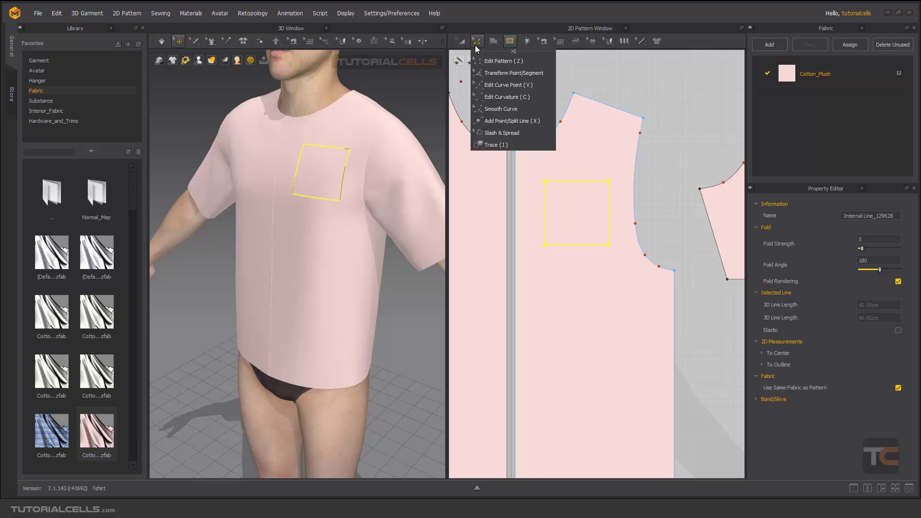
pyautogui.rightClick(586, 181)
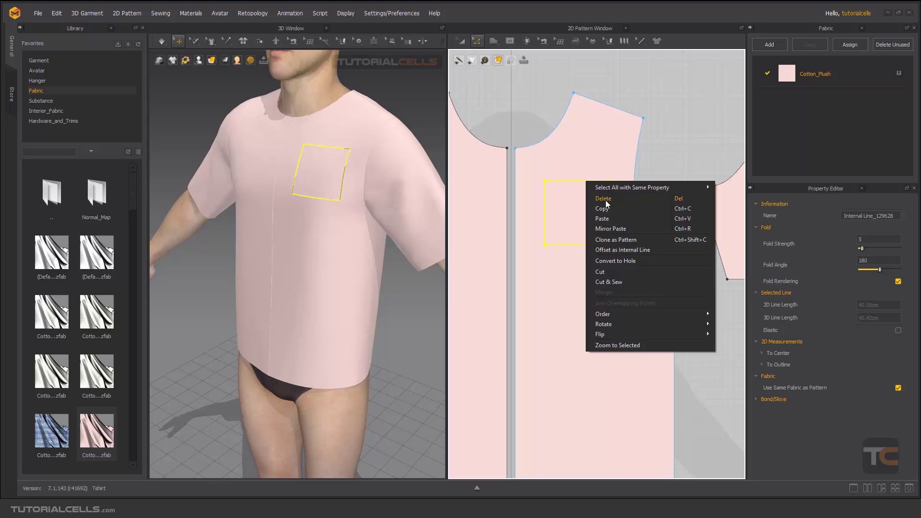
pyautogui.click(614, 260)
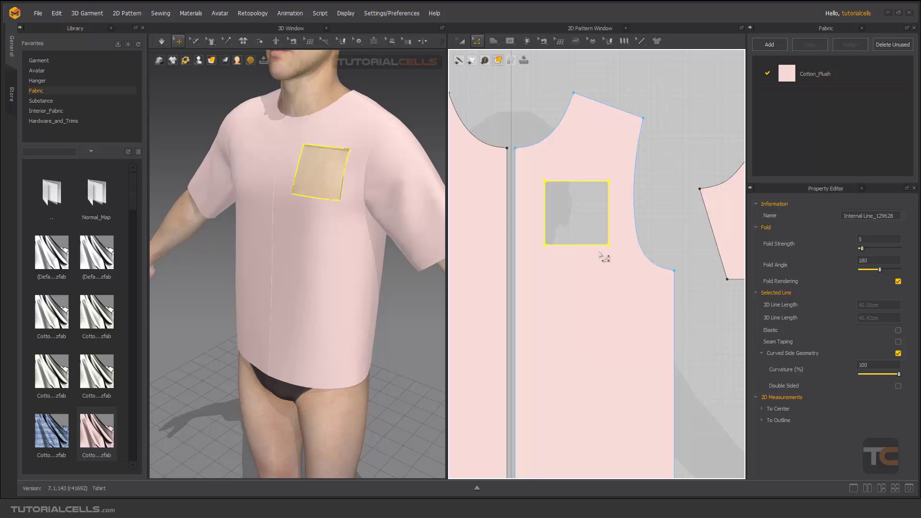
pyautogui.scroll(5, 355, 179)
pyautogui.moveTo(356, 179); pyautogui.dragTo(323, 164, button='right')
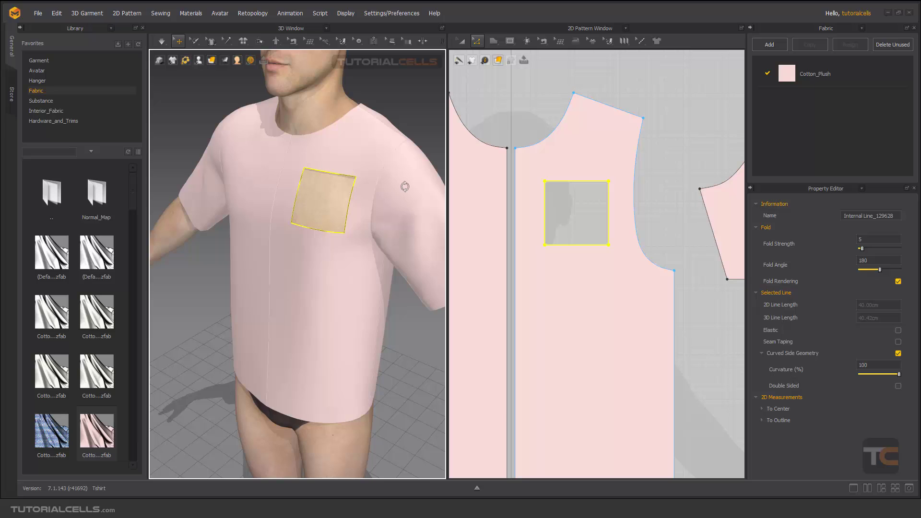
# Step: Clone the internal chest rectangle as a separate pattern piece and place it in the empty area below the sleeve piece
pyautogui.rightClick(586, 183)
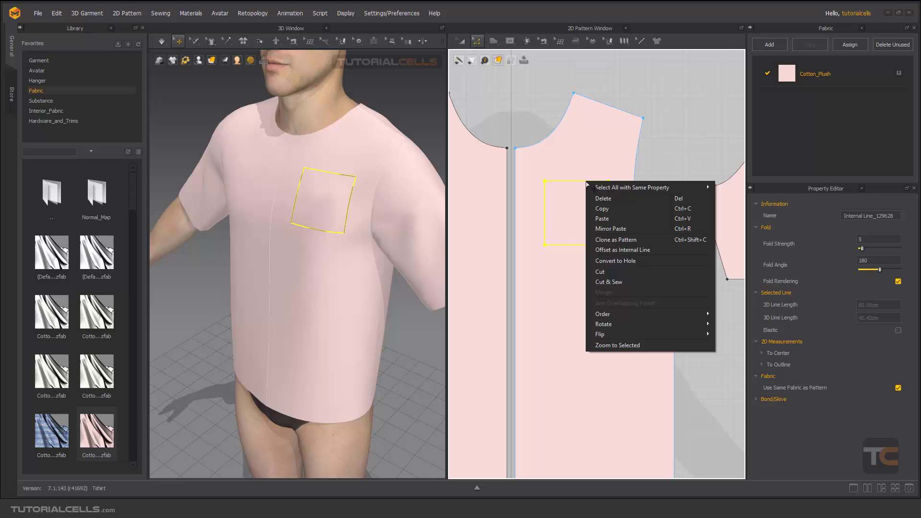
pyautogui.click(614, 239)
pyautogui.scroll(-2, 612, 236)
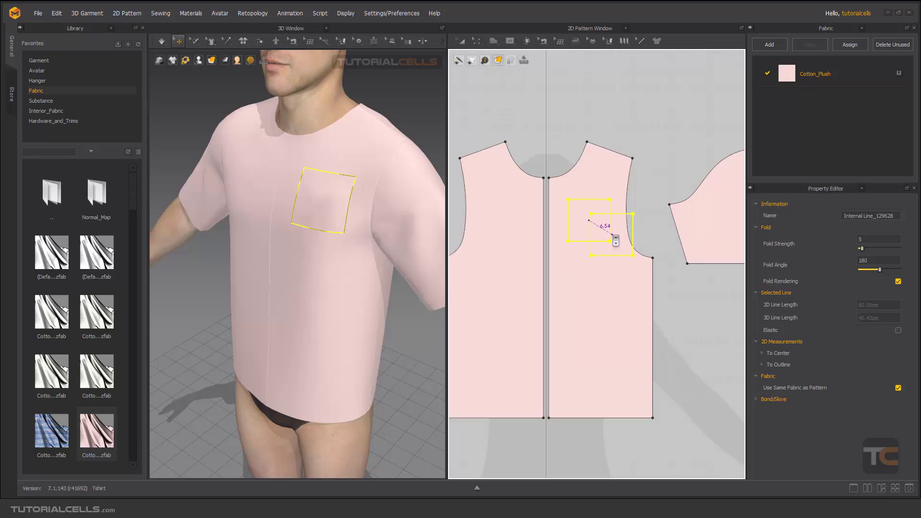
pyautogui.rightClick(610, 234)
pyautogui.click(478, 258)
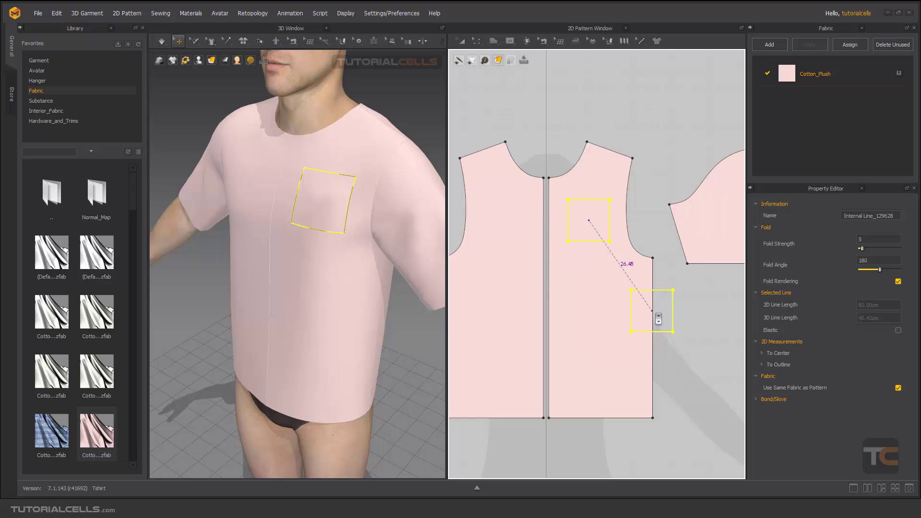
pyautogui.moveTo(661, 315); pyautogui.dragTo(580, 259, button='middle')
pyautogui.click(584, 264)
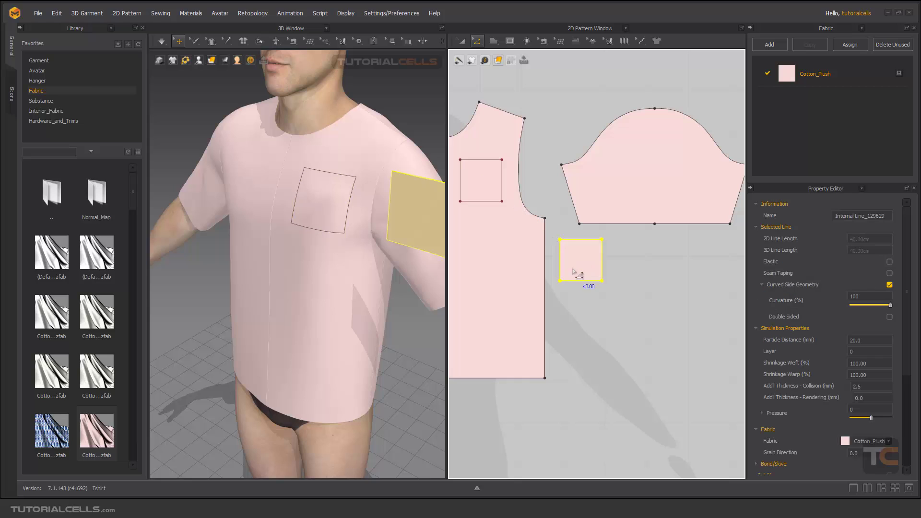
# Step: Position the cloned square in the 3D view so that it floats in front of the internal rectangle on the chest
pyautogui.moveTo(402, 211)
pyautogui.mouseDown(button='right')
pyautogui.moveTo(319, 202)
pyautogui.moveTo(384, 216)
pyautogui.mouseUp(button='right')
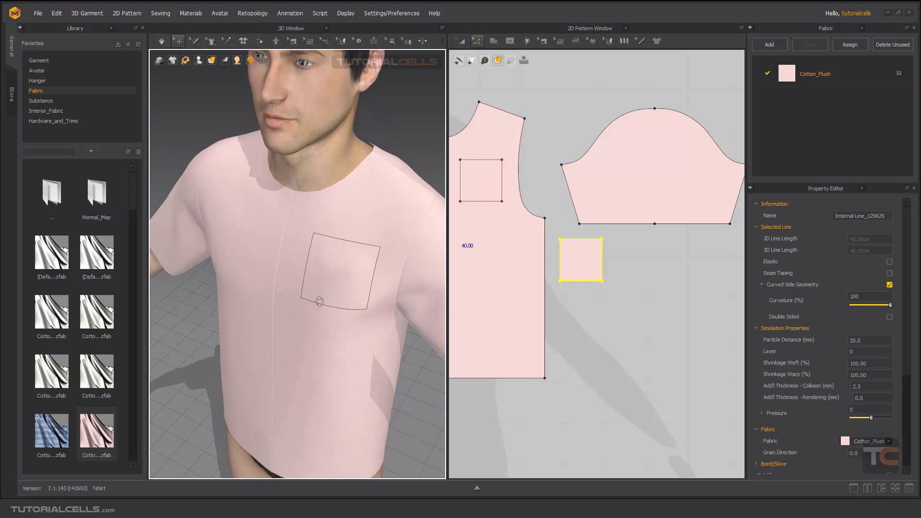
pyautogui.scroll(-5, 314, 261)
pyautogui.scroll(5, 334, 244)
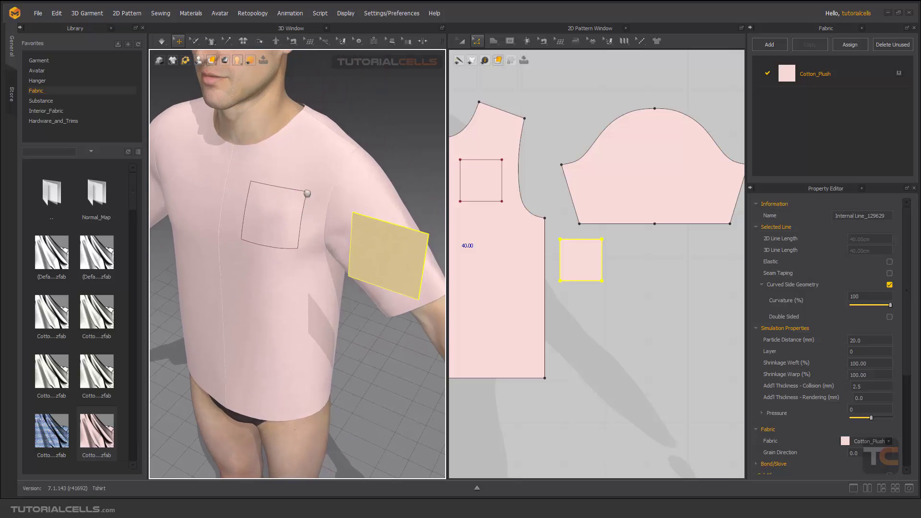
pyautogui.moveTo(376, 257); pyautogui.dragTo(350, 228, button='right')
pyautogui.click(307, 218)
pyautogui.moveTo(305, 218); pyautogui.dragTo(306, 232)
pyautogui.moveTo(308, 235); pyautogui.dragTo(308, 263, button='right')
pyautogui.moveTo(309, 254); pyautogui.dragTo(205, 210)
pyautogui.moveTo(229, 218); pyautogui.dragTo(350, 199, button='right')
# Step: Sew the side and bottom edges of the cloned square to the matching edges of the internal chest rectangle with Segment Sewing
pyautogui.click(291, 41)
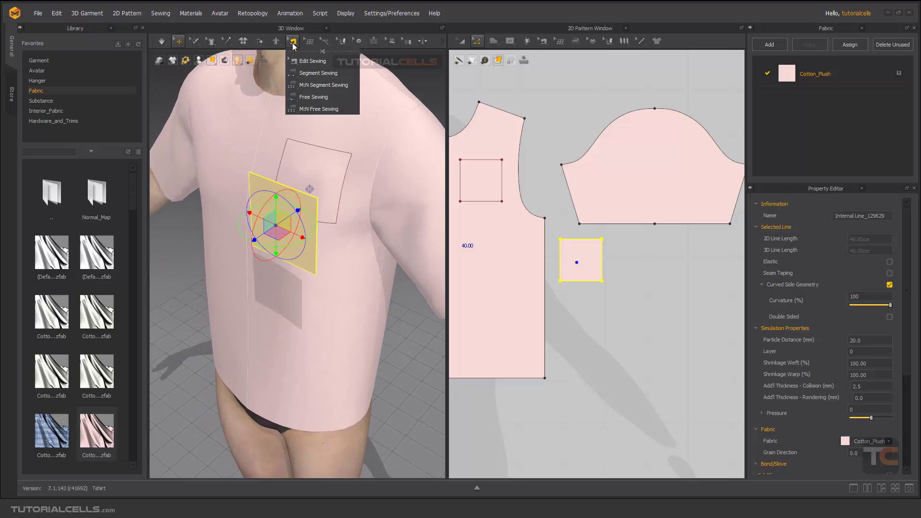
pyautogui.click(311, 72)
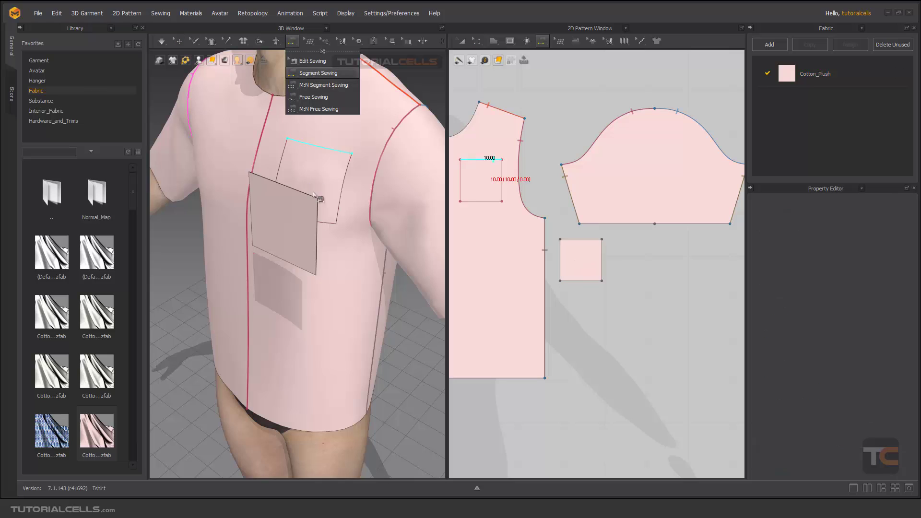
pyautogui.click(317, 235)
pyautogui.click(344, 188)
pyautogui.moveTo(243, 223); pyautogui.dragTo(374, 218, button='right')
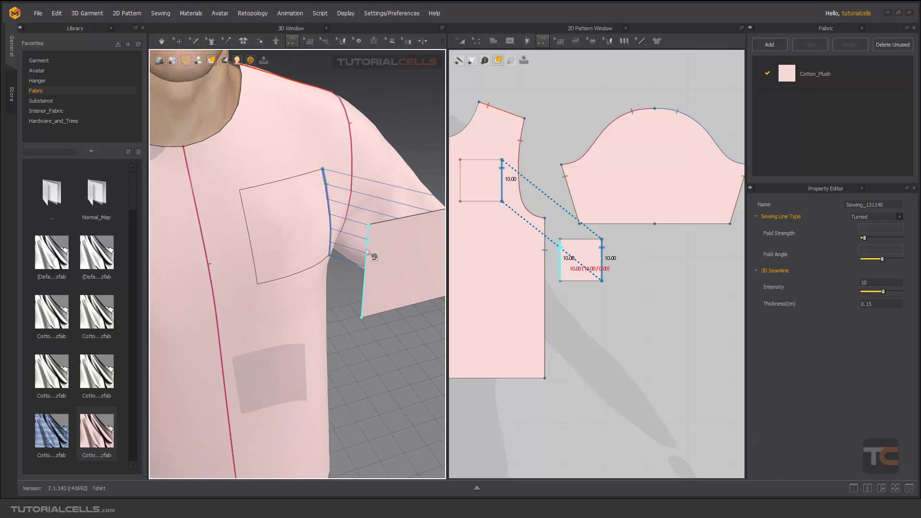
pyautogui.click(364, 257)
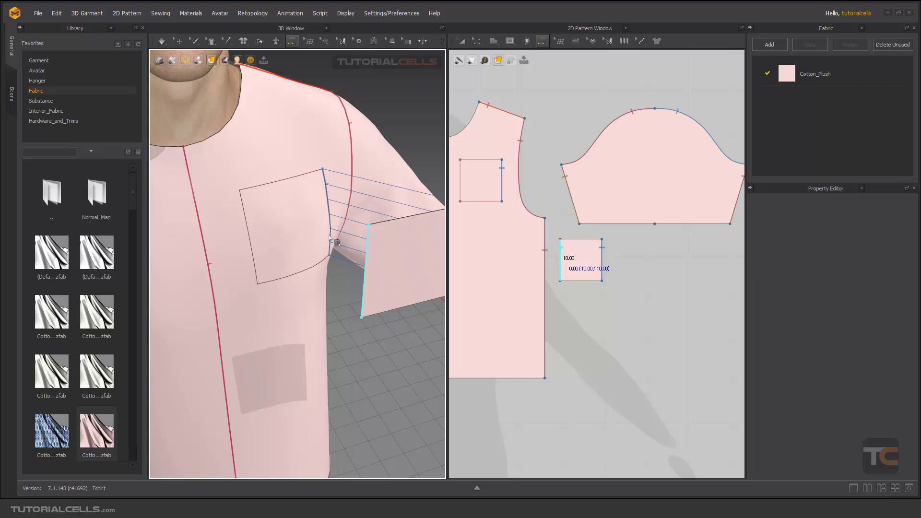
pyautogui.click(247, 208)
pyautogui.moveTo(299, 297); pyautogui.dragTo(280, 232, button='right')
pyautogui.click(362, 258)
pyautogui.click(310, 321)
# Step: Simulate the garment to drape the sewn square onto the chest as a pocket and inspect it in both views
pyautogui.moveTo(313, 243); pyautogui.dragTo(319, 287, button='right')
pyautogui.press('space')
pyautogui.moveTo(364, 200); pyautogui.dragTo(336, 262, button='right')
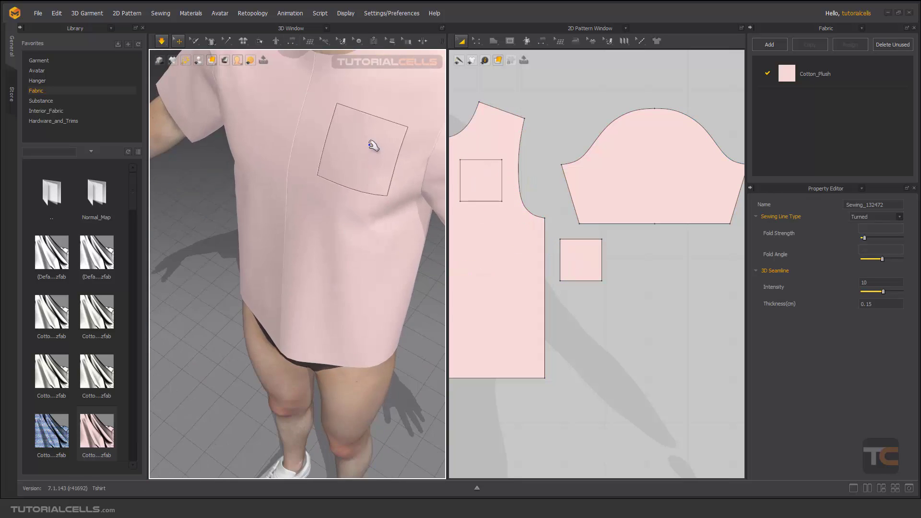
pyautogui.moveTo(372, 148); pyautogui.dragTo(323, 261, button='middle')
pyautogui.moveTo(327, 221); pyautogui.dragTo(313, 236)
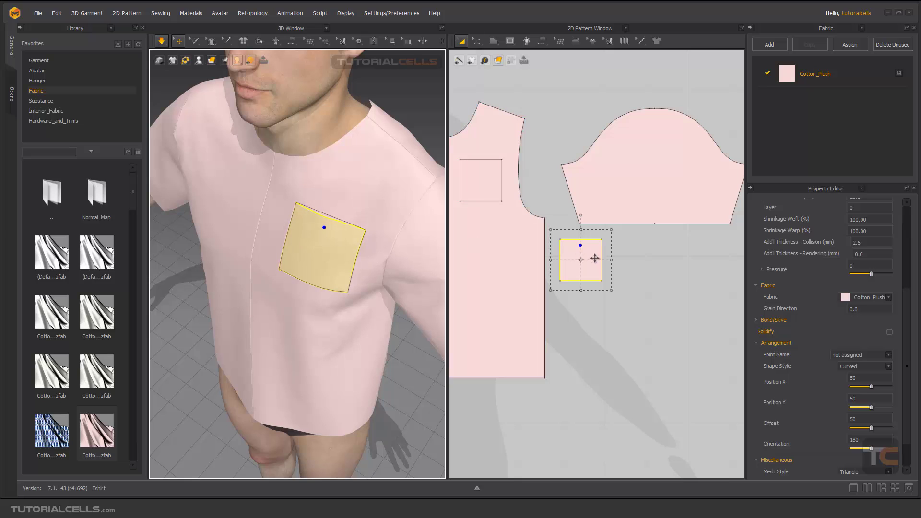
pyautogui.moveTo(594, 259); pyautogui.dragTo(599, 259)
pyautogui.moveTo(534, 231); pyautogui.dragTo(559, 257, button='middle')
pyautogui.scroll(-2, 559, 257)
pyautogui.scroll(5, 532, 215)
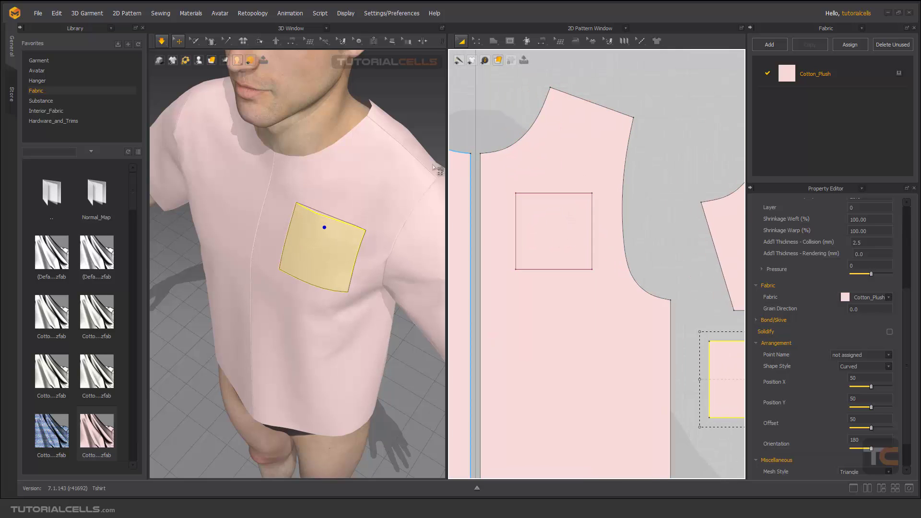
# Step: Cut the front piece along the internal chest rectangle to separate the square from it
pyautogui.press('z')
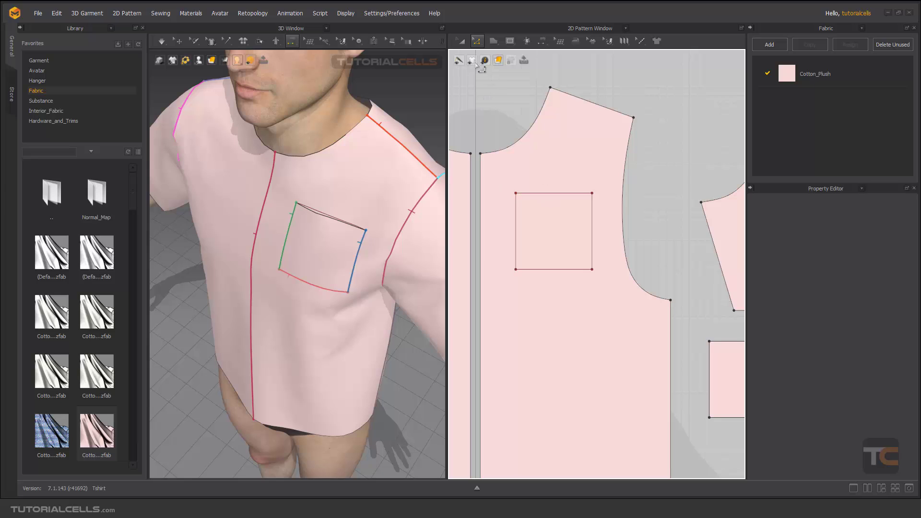
pyautogui.click(543, 195)
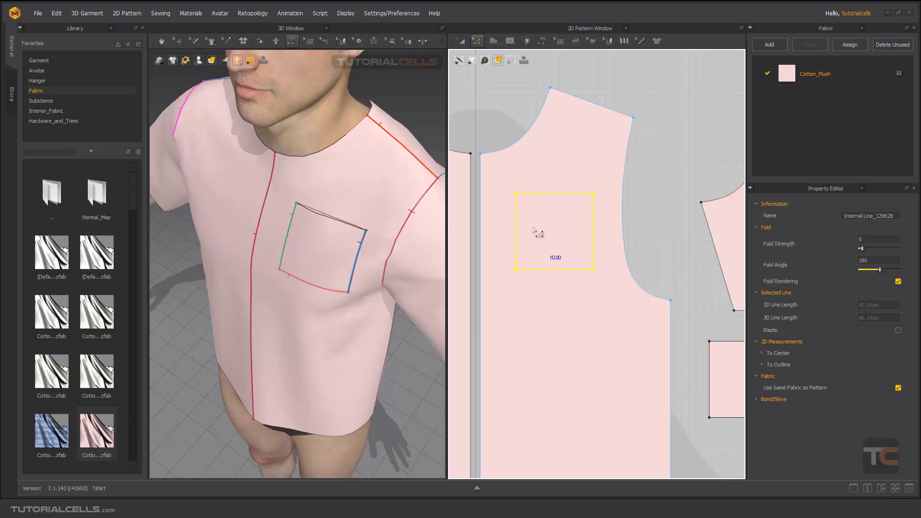
pyautogui.rightClick(547, 194)
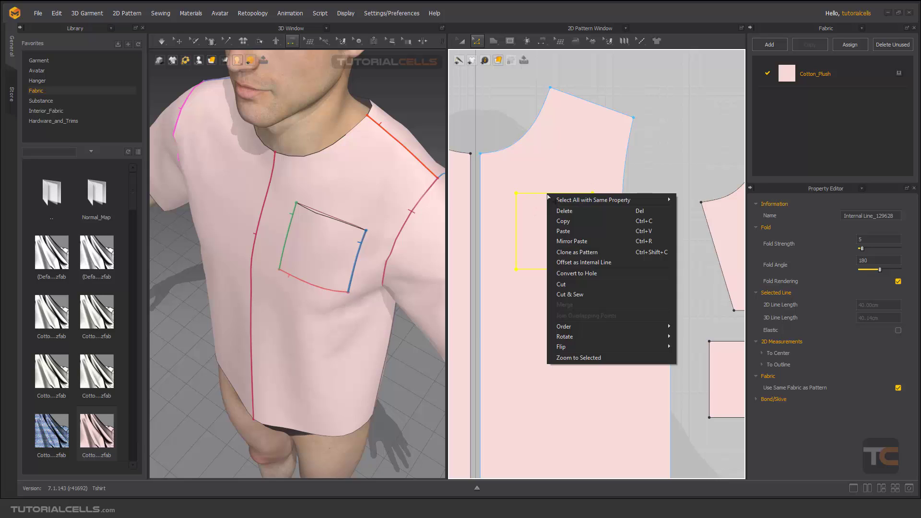
pyautogui.click(581, 285)
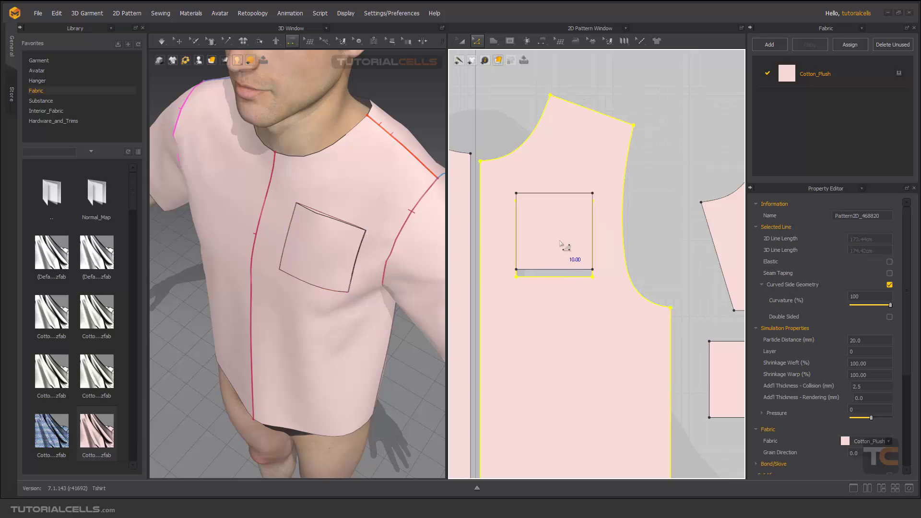
# Step: Move the cut-out square beside the front piece's shoulder, simulate the garment, and activate Segment Sewing
pyautogui.click(461, 41)
pyautogui.click(559, 236)
pyautogui.moveTo(558, 232); pyautogui.dragTo(686, 134)
pyautogui.press('space')
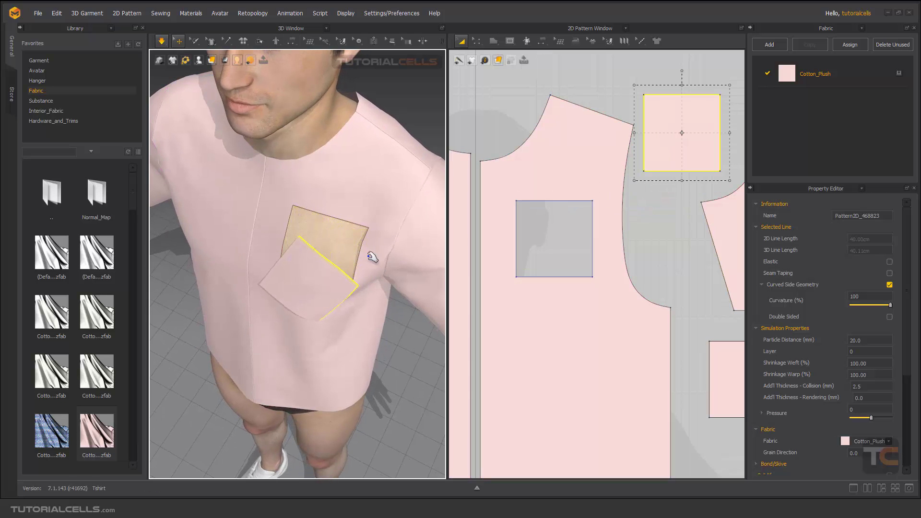
pyautogui.press('n')
pyautogui.scroll(-3, 602, 235)
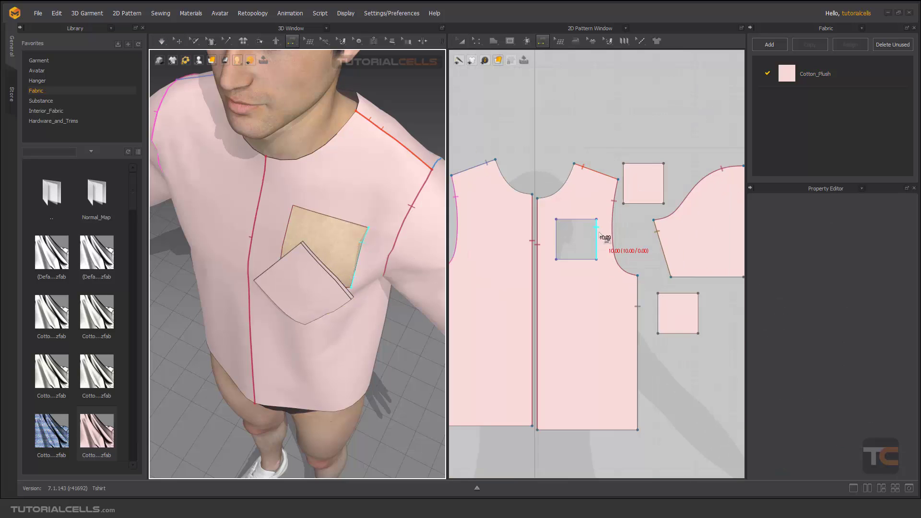
pyautogui.scroll(3, 603, 239)
# Step: Undo the cut, sewing, clone and internal rectangle until the front piece has no internal shapes
pyautogui.hotkey('ctrl', 'z')
pyautogui.hotkey('ctrl', 'z')
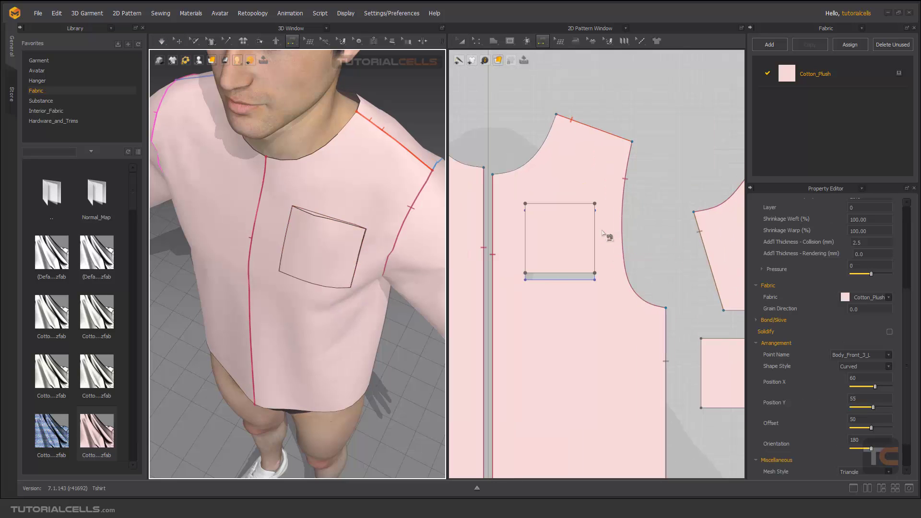
pyautogui.hotkey('ctrl', 'z')
pyautogui.hotkey('ctrl', 'z')
pyautogui.hotkey('ctrl', 'z')
pyautogui.hotkey('ctrl', 'z')
pyautogui.hotkey('ctrl', 'z')
pyautogui.hotkey('ctrl', 'z')
pyautogui.hotkey('ctrl', 'z')
pyautogui.hotkey('ctrl', 'z')
pyautogui.hotkey('ctrl', 'z')
pyautogui.hotkey('ctrl', 'z')
pyautogui.hotkey('ctrl', 'z')
pyautogui.hotkey('ctrl', 'z')
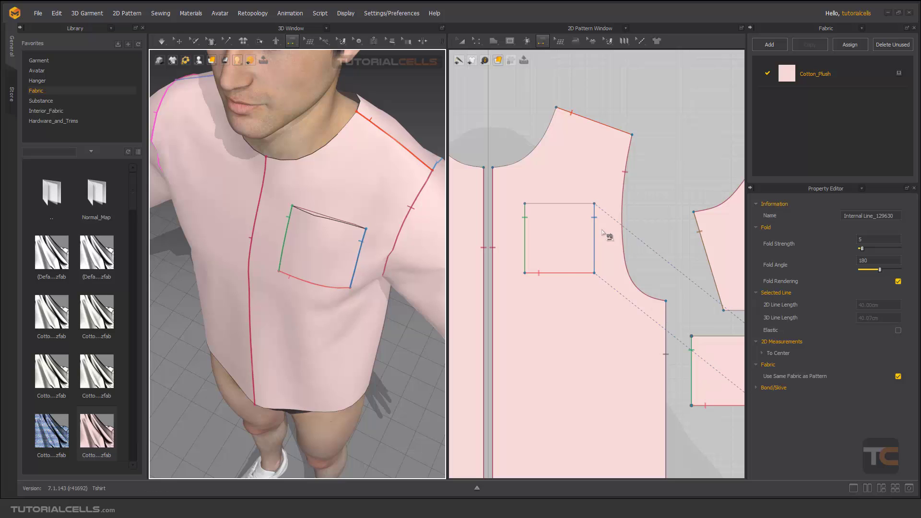
pyautogui.hotkey('ctrl', 'z')
pyautogui.hotkey('ctrl', 'z')
pyautogui.hotkey('ctrl', 'z')
pyautogui.hotkey('ctrl', 'z')
pyautogui.hotkey('ctrl', 'z')
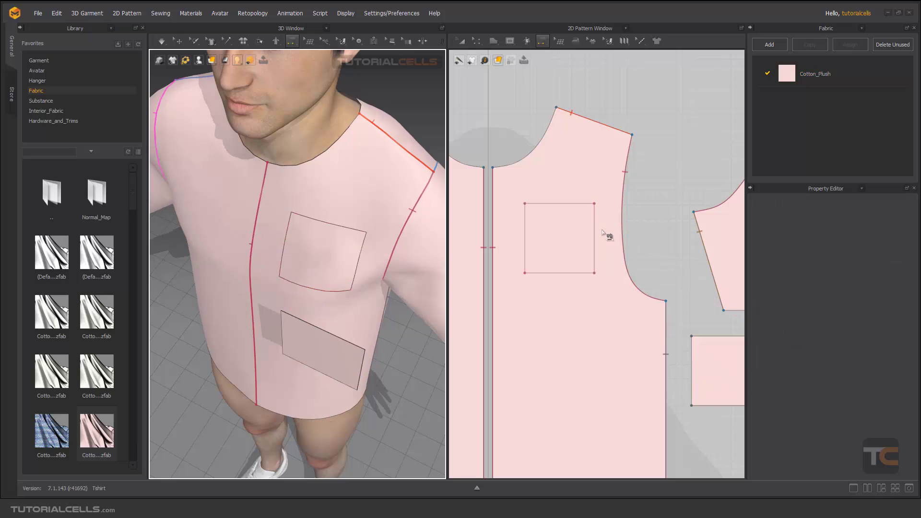
pyautogui.hotkey('ctrl', 'z')
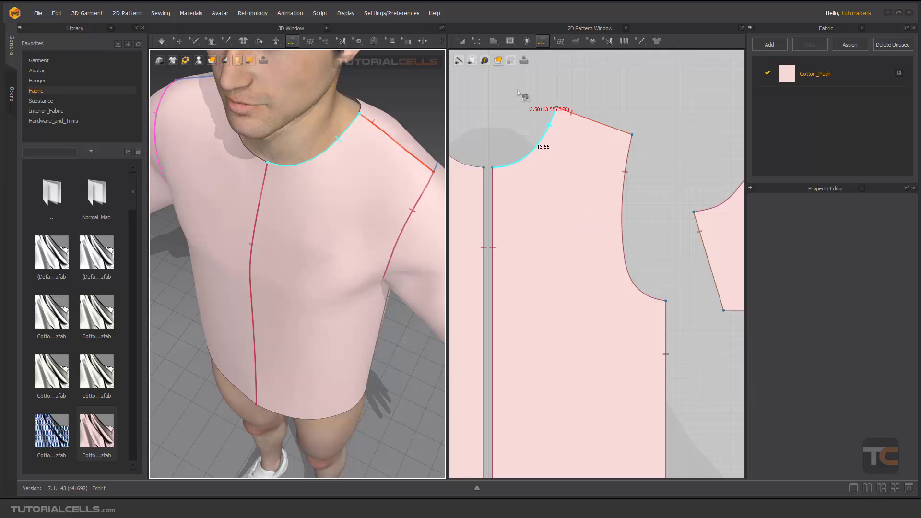
# Step: Preview the 2D patterns as Monochrome Surface and set their display style to Mesh
pyautogui.moveTo(499, 61)
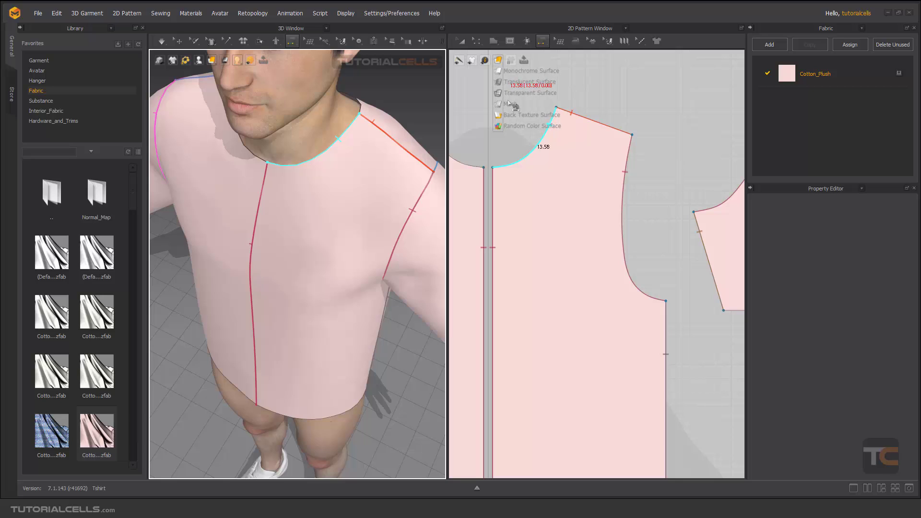
pyautogui.click(509, 73)
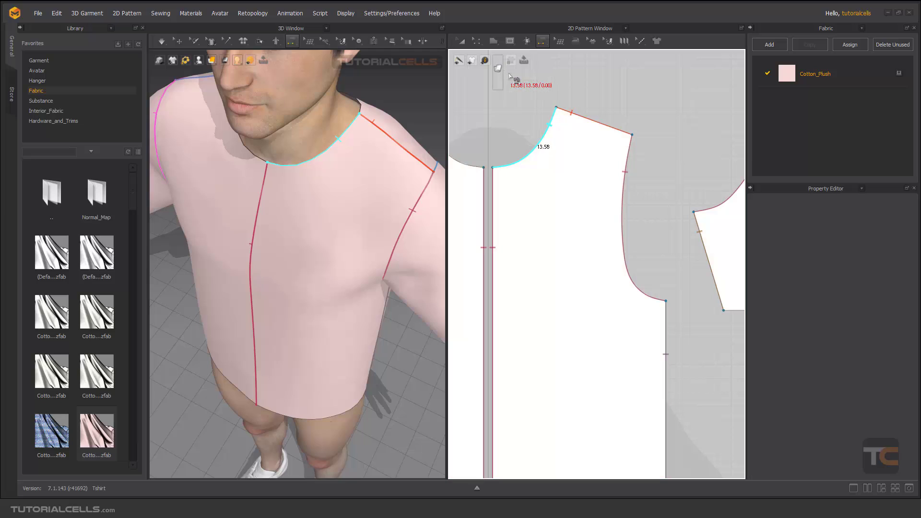
pyautogui.click(498, 60)
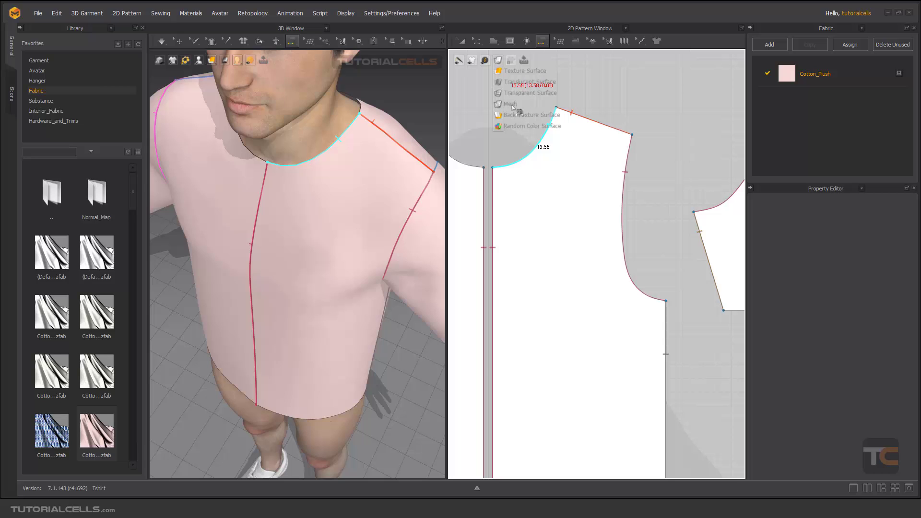
pyautogui.click(510, 104)
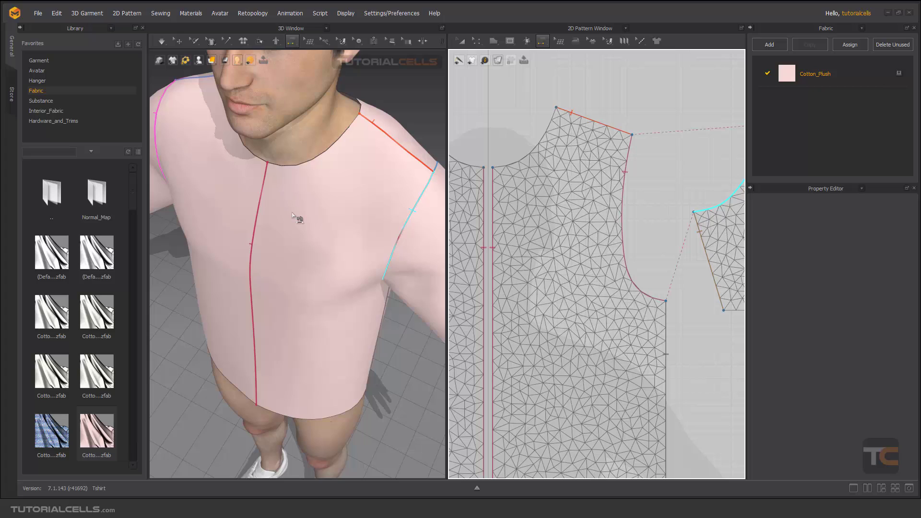
pyautogui.click(493, 240)
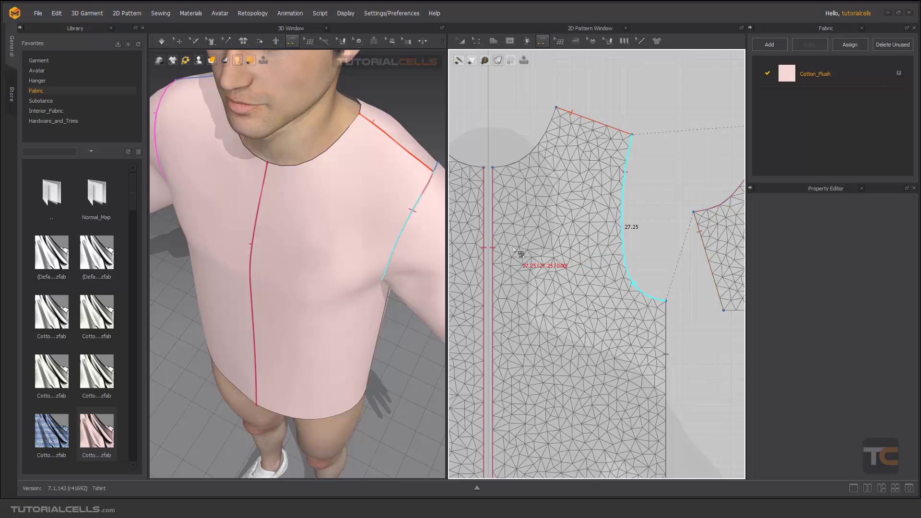
# Step: Draw a freehand internal rectangle on the chest area of the right-hand front piece
pyautogui.click(510, 45)
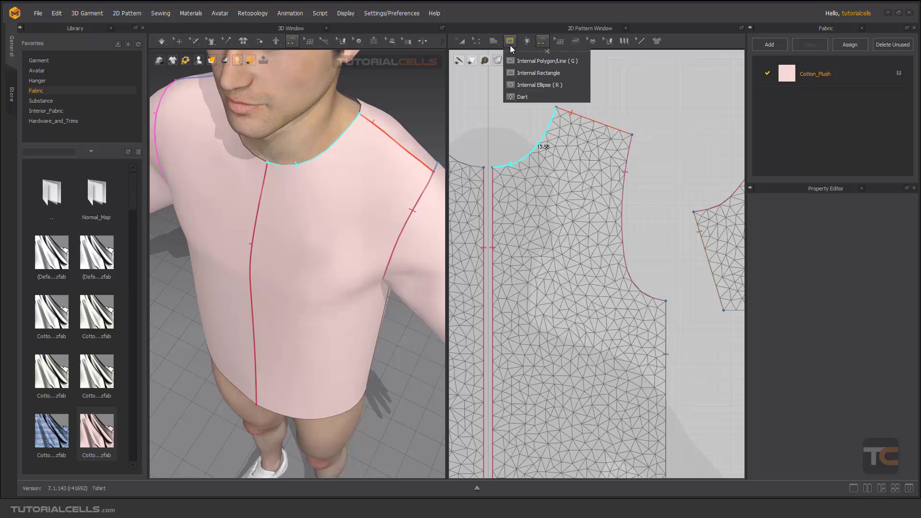
pyautogui.click(521, 73)
pyautogui.scroll(5, 545, 239)
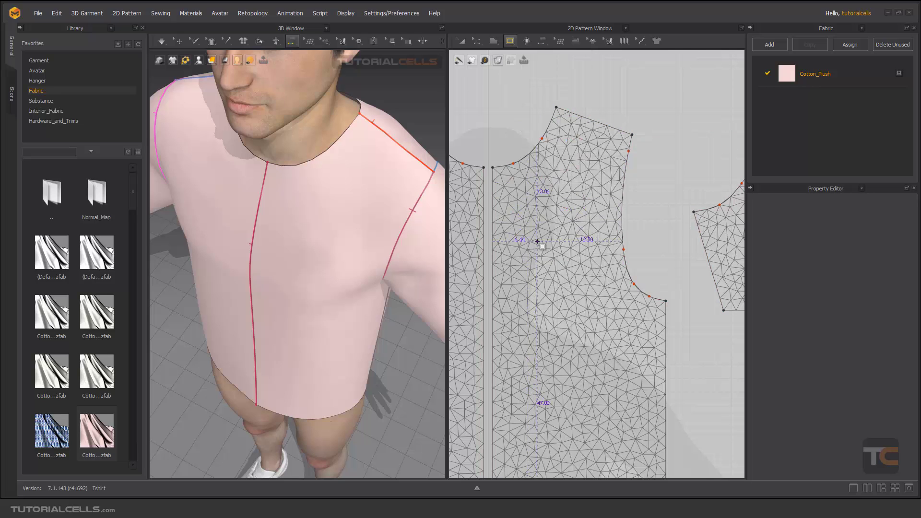
pyautogui.scroll(-5, 545, 239)
pyautogui.scroll(1, 528, 213)
pyautogui.moveTo(516, 192); pyautogui.dragTo(608, 298)
pyautogui.scroll(1, 585, 238)
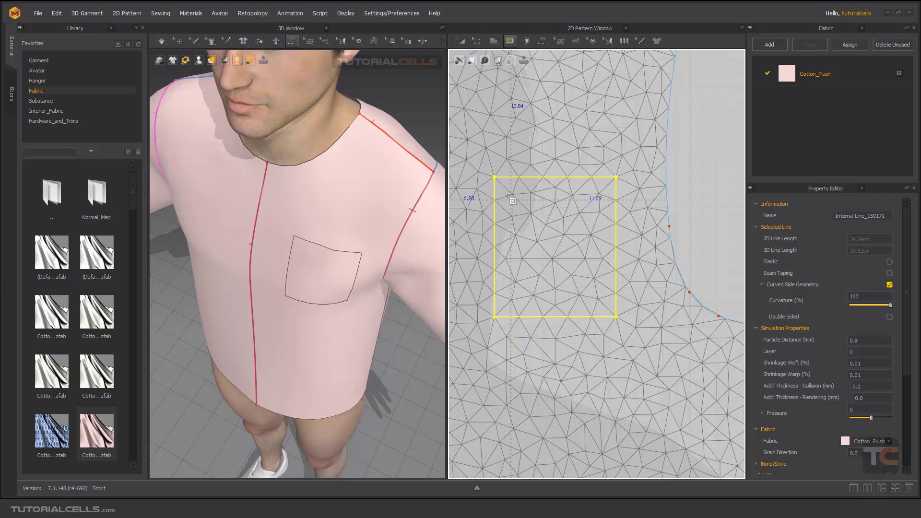
# Step: Select the internal rectangle's edges with Edit Pattern and examine how the mesh runs along its outline
pyautogui.click(476, 41)
pyautogui.click(491, 62)
pyautogui.click(706, 176)
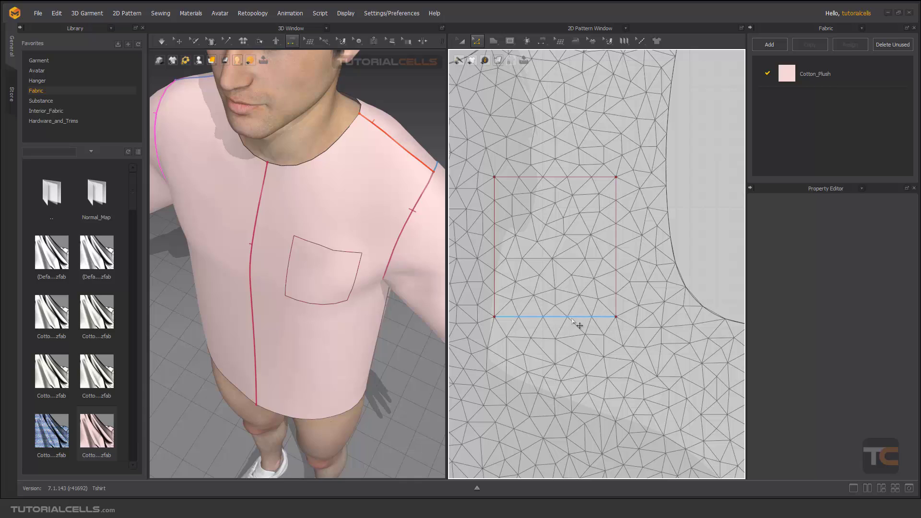
pyautogui.click(494, 254)
pyautogui.moveTo(554, 198); pyautogui.dragTo(562, 217, button='middle')
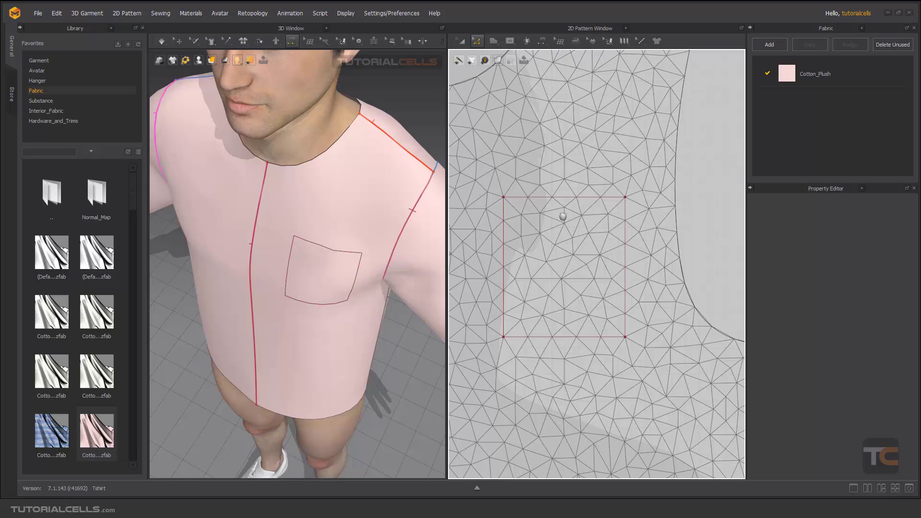
# Step: Draw a wide internal ellipse just above the chest rectangle on the right-hand front piece
pyautogui.click(509, 40)
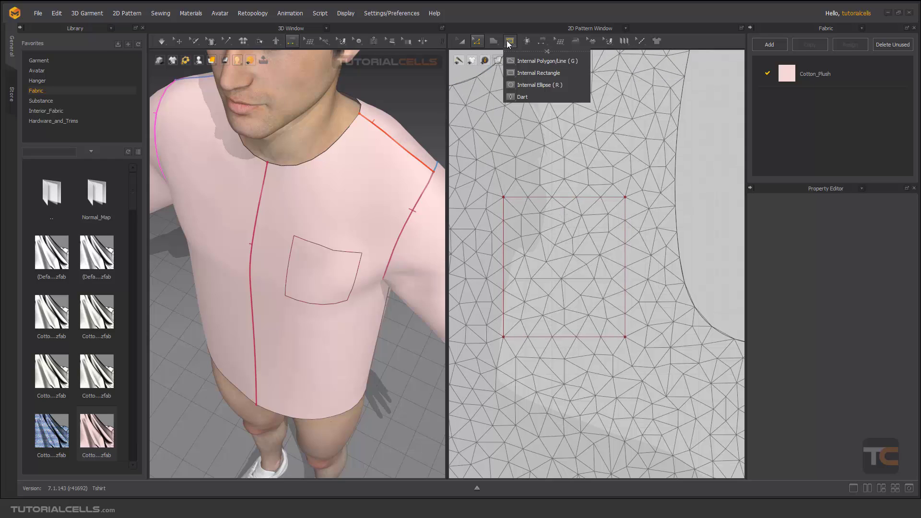
pyautogui.click(526, 85)
pyautogui.moveTo(525, 124); pyautogui.dragTo(603, 168)
pyautogui.scroll(3, 585, 139)
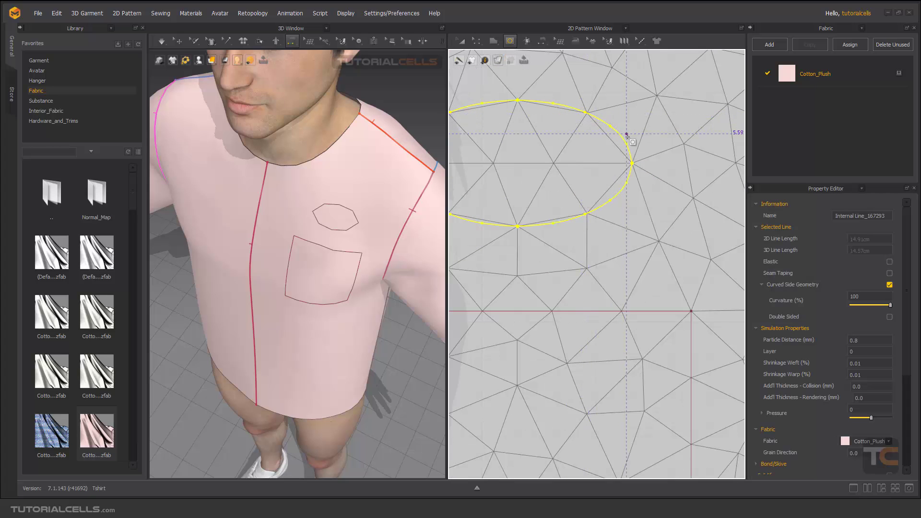
# Step: Set the particle distance of the right-hand front piece to 10 mm
pyautogui.scroll(-1, 584, 223)
pyautogui.scroll(-1, 583, 224)
pyautogui.scroll(-2, 587, 216)
pyautogui.scroll(2, 589, 213)
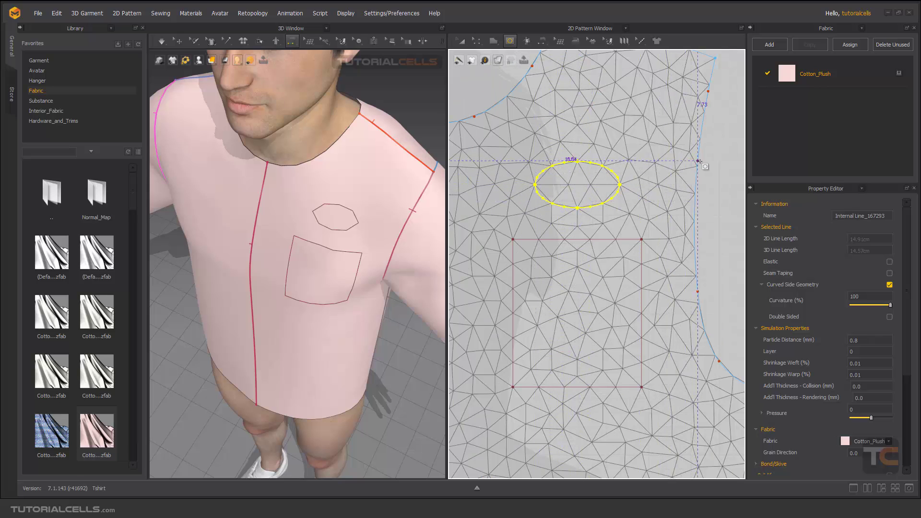
pyautogui.scroll(2, 379, 214)
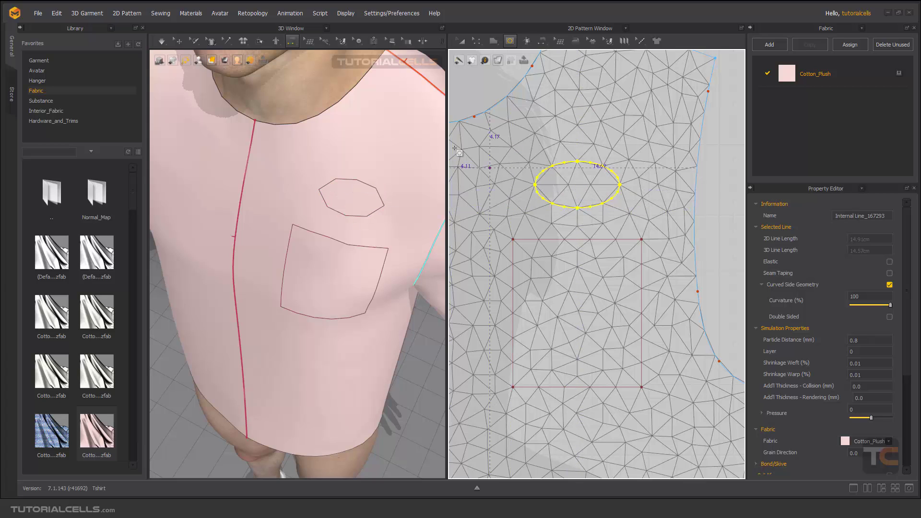
pyautogui.press('a')
pyautogui.click(500, 158)
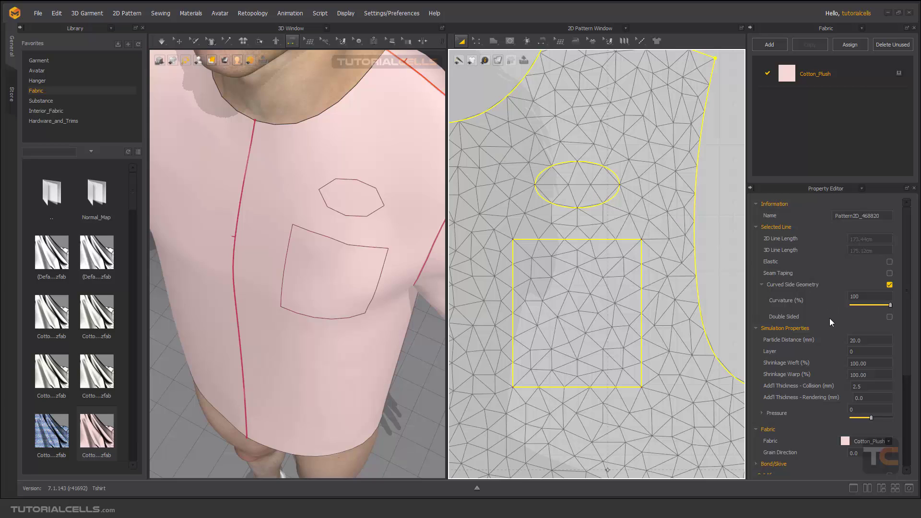
pyautogui.doubleClick(866, 342)
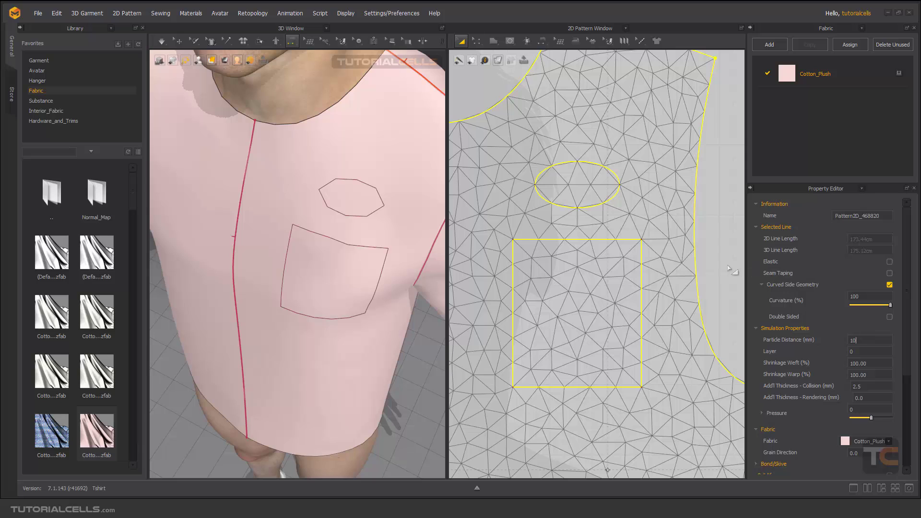
pyautogui.click(732, 270)
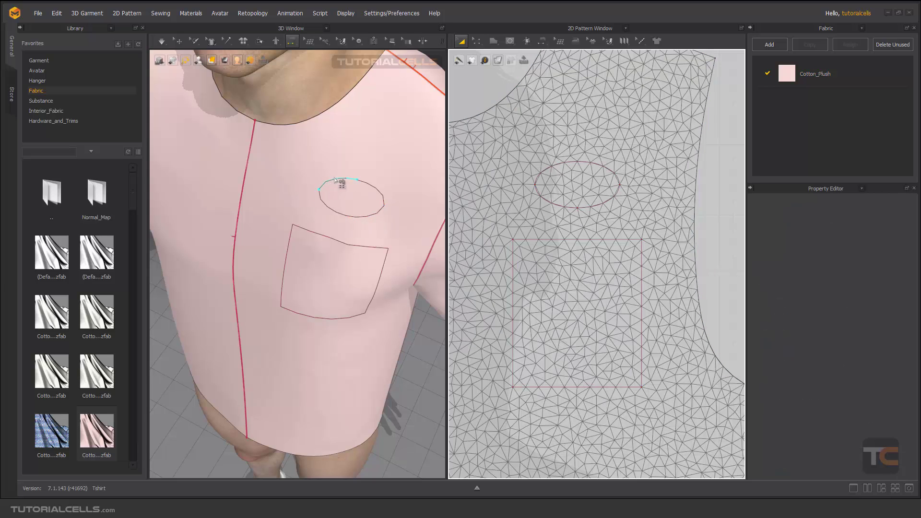
# Step: Set the surface display of the 2D patterns to Texture Surface
pyautogui.click(477, 212)
pyautogui.scroll(-5, 519, 209)
pyautogui.click(515, 217)
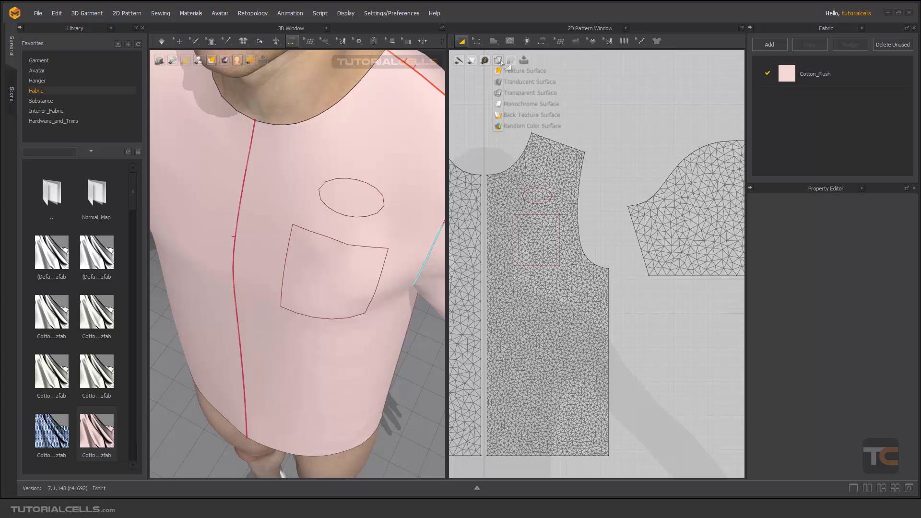
pyautogui.click(511, 69)
pyautogui.moveTo(525, 189); pyautogui.dragTo(539, 156, button='middle')
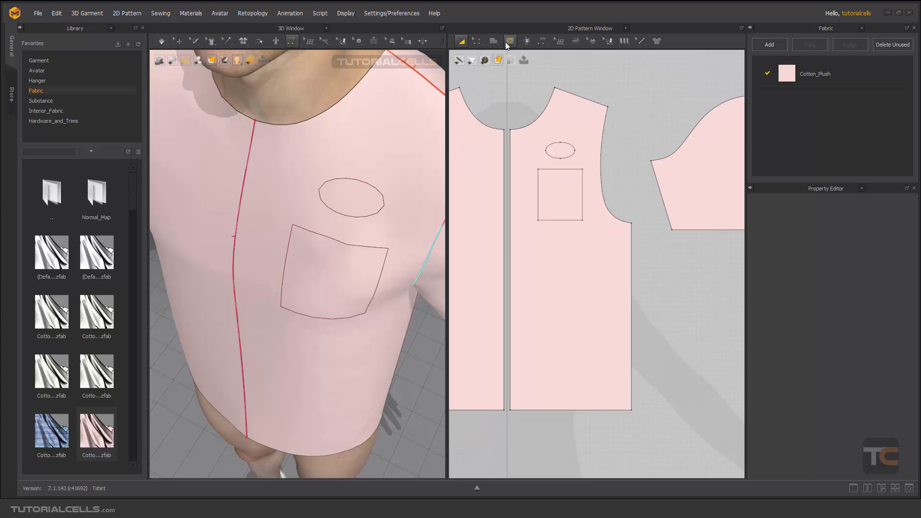
# Step: Draw a tall, narrow diamond-shaped dart freehand below the shoulder of the left-hand front piece
pyautogui.moveTo(509, 41); pyautogui.dragTo(522, 98)
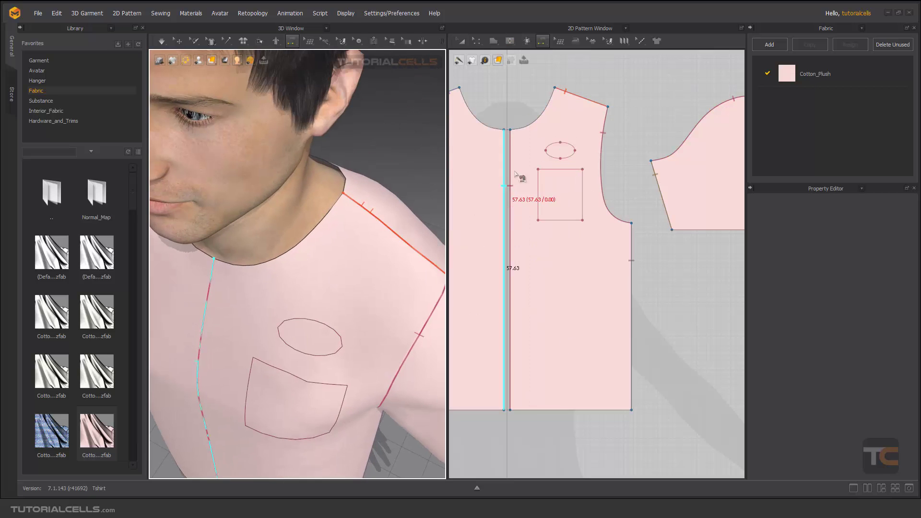
pyautogui.moveTo(506, 183); pyautogui.dragTo(604, 213, button='middle')
pyautogui.scroll(-1, 310, 262)
pyautogui.moveTo(312, 260); pyautogui.dragTo(390, 240, button='middle')
pyautogui.moveTo(291, 249); pyautogui.dragTo(329, 230, button='right')
pyautogui.scroll(3, 544, 153)
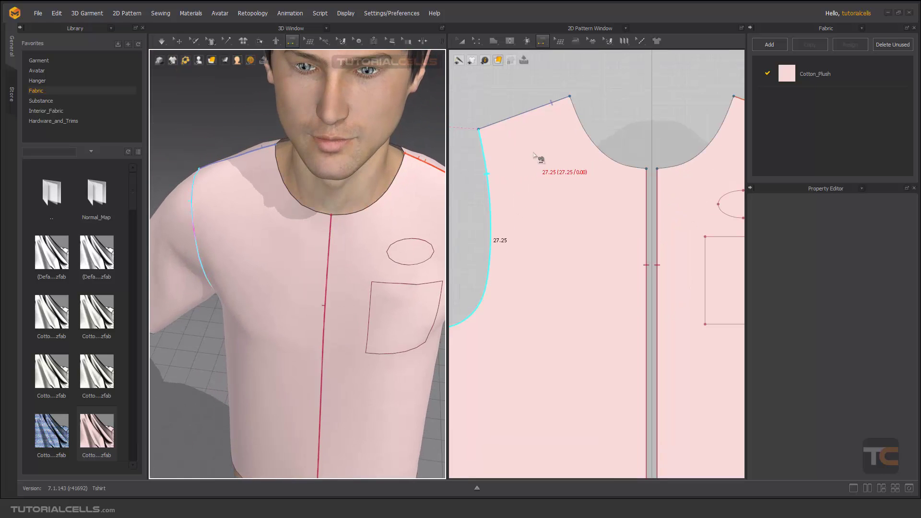
pyautogui.moveTo(510, 41); pyautogui.dragTo(522, 96)
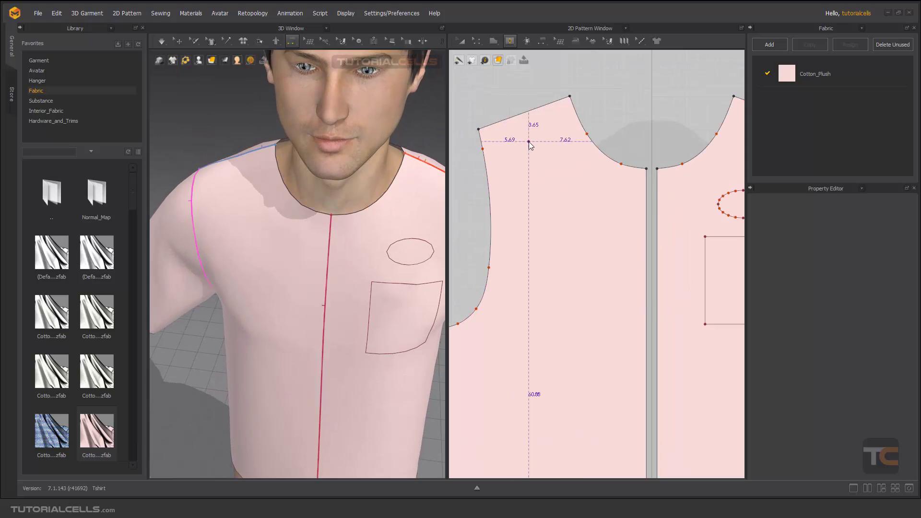
pyautogui.moveTo(528, 142); pyautogui.dragTo(555, 228)
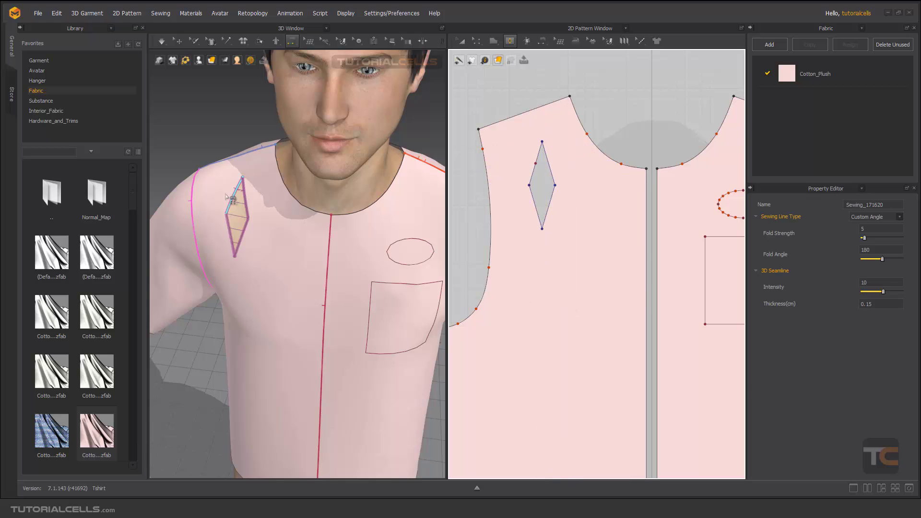
# Step: Simulate the garment to sew the diamond dart closed on the avatar and examine the dart area
pyautogui.scroll(3, 235, 210)
pyautogui.moveTo(235, 210); pyautogui.dragTo(296, 232, button='middle')
pyautogui.press('space')
pyautogui.press('m')
pyautogui.click(489, 267)
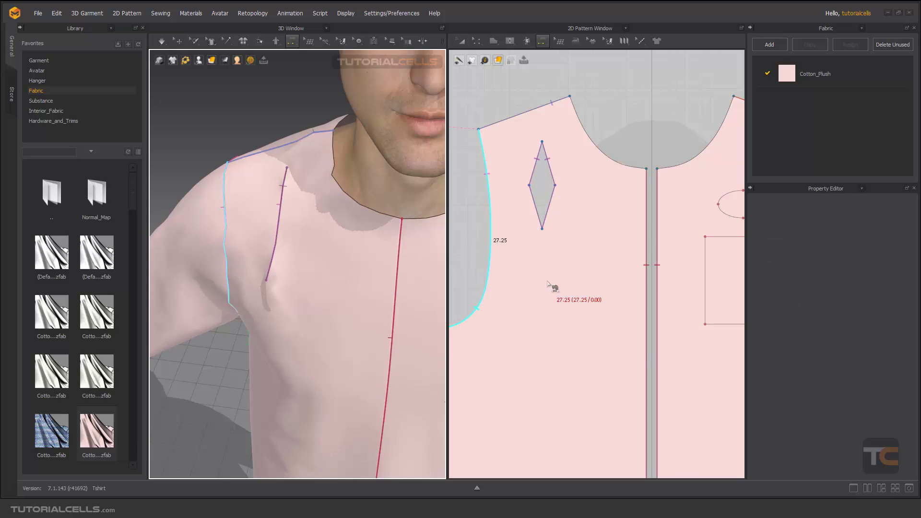
# Step: Open the Create Dart settings for a point below the existing dart, examine the size and position options, and cancel
pyautogui.click(509, 45)
pyautogui.click(510, 43)
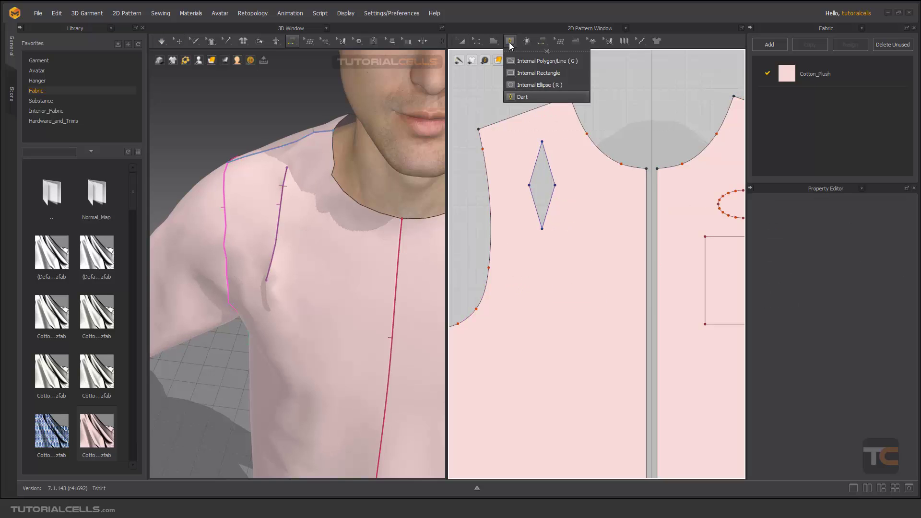
pyautogui.click(528, 61)
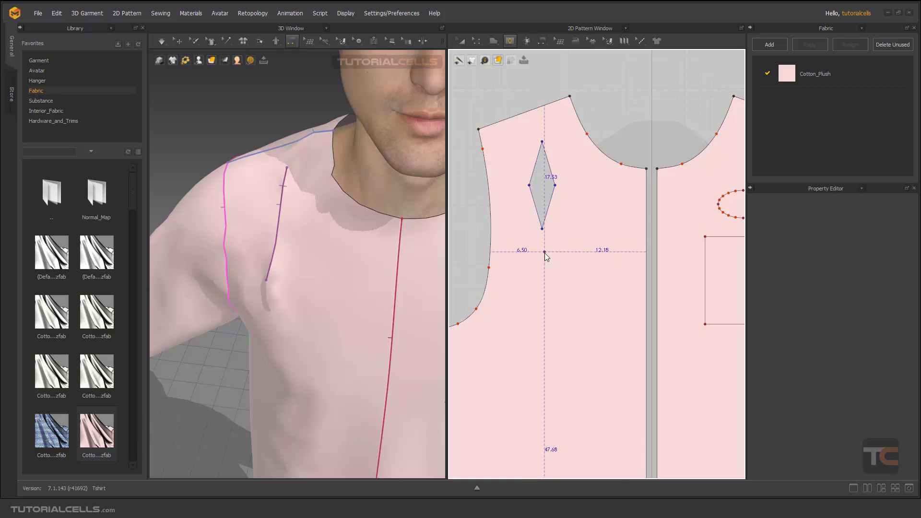
pyautogui.click(543, 284)
pyautogui.moveTo(471, 130); pyautogui.dragTo(347, 126)
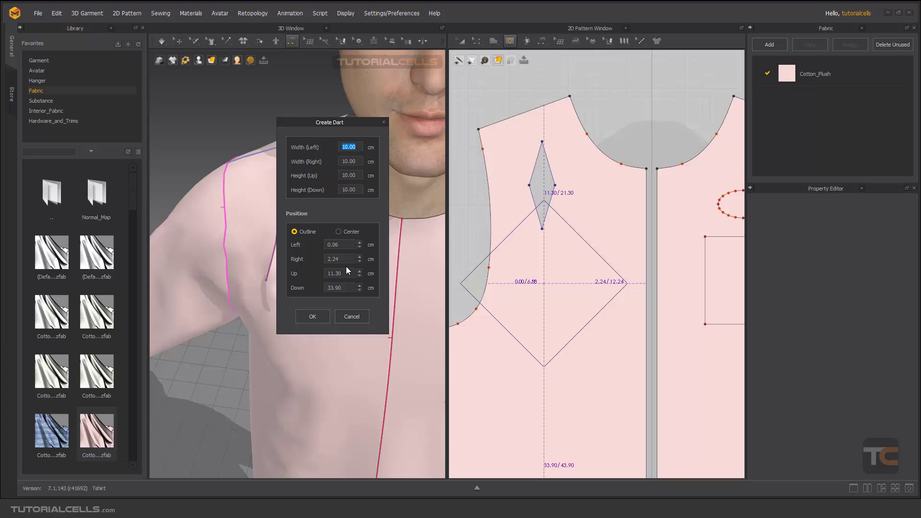
pyautogui.click(351, 316)
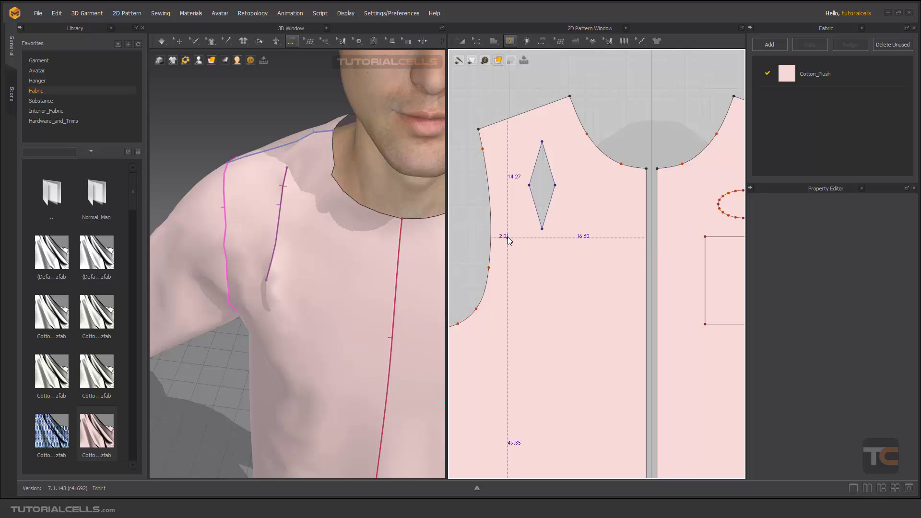
# Step: Create a 7 cm long corner dart at the lower outer corner of the left-hand front piece, increasing its total width
pyautogui.moveTo(496, 190); pyautogui.dragTo(494, 168, button='middle')
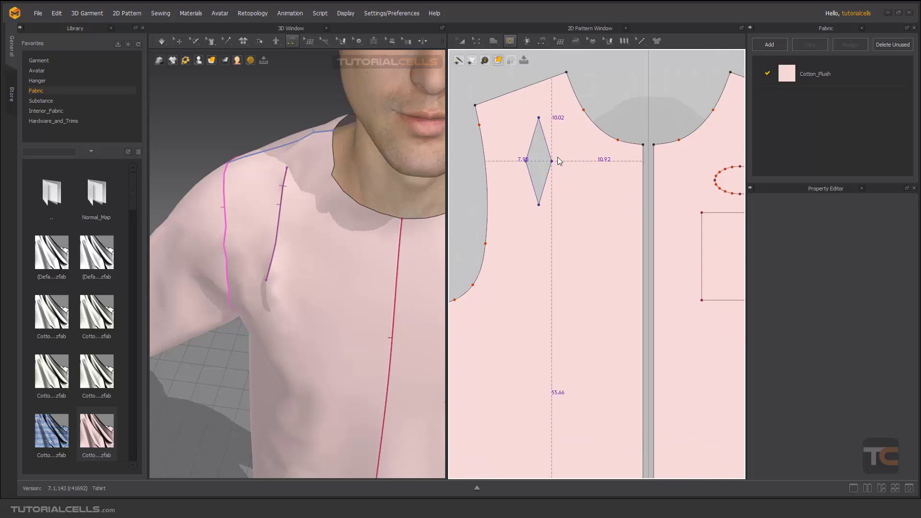
pyautogui.scroll(-4, 569, 221)
pyautogui.scroll(-4, 569, 221)
pyautogui.scroll(8, 534, 309)
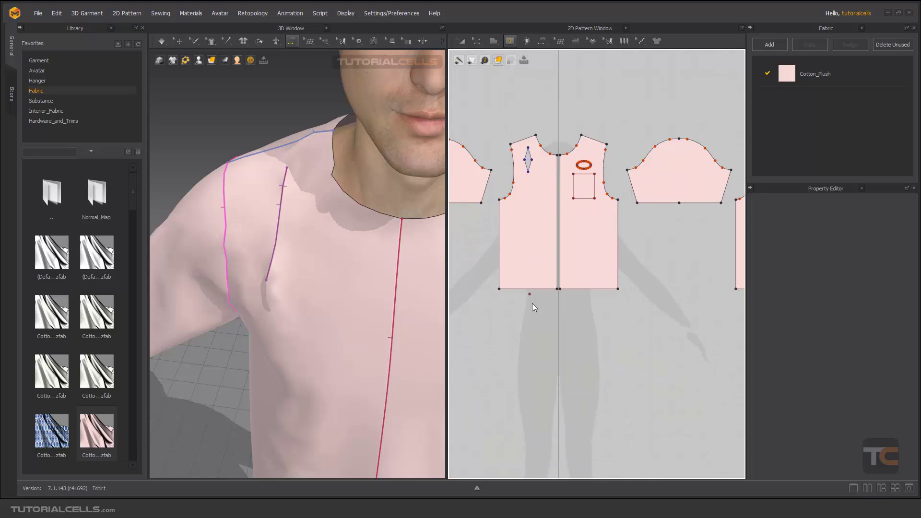
pyautogui.moveTo(478, 290); pyautogui.dragTo(568, 308, button='middle')
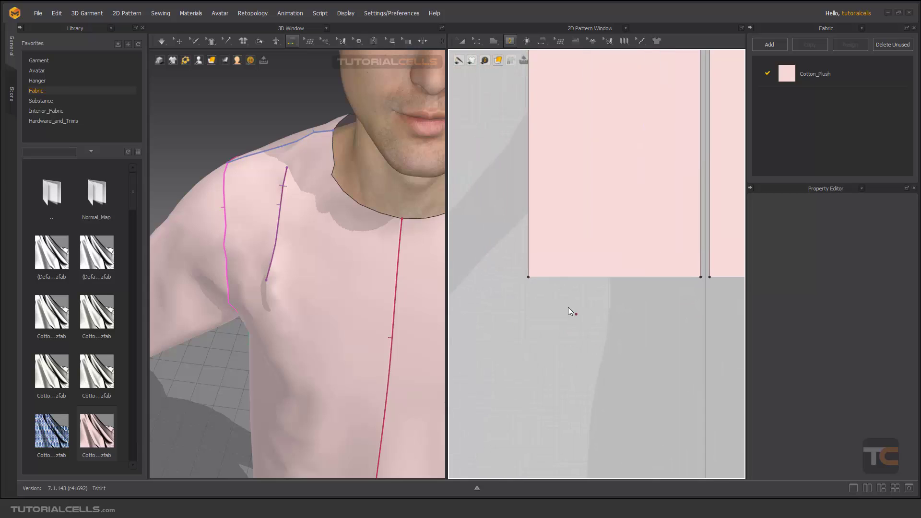
pyautogui.click(477, 44)
pyautogui.click(485, 60)
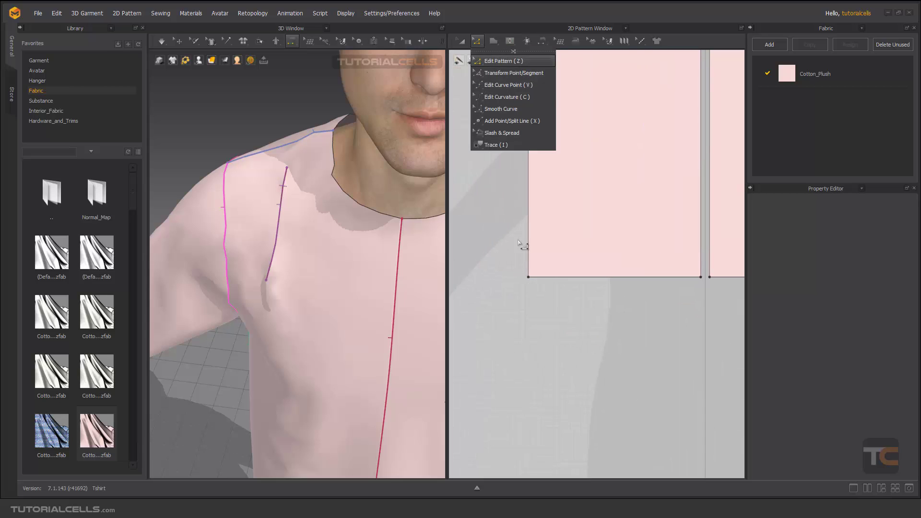
pyautogui.click(528, 276)
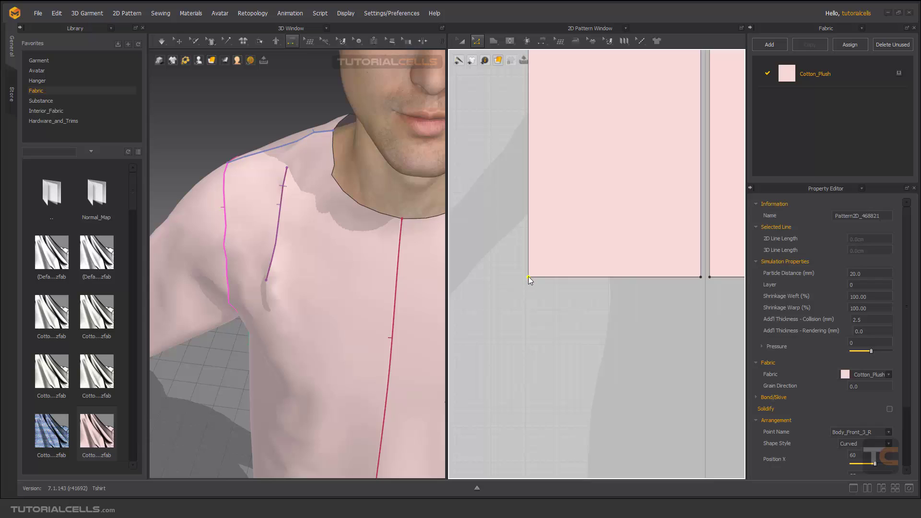
pyautogui.rightClick(528, 277)
pyautogui.click(540, 292)
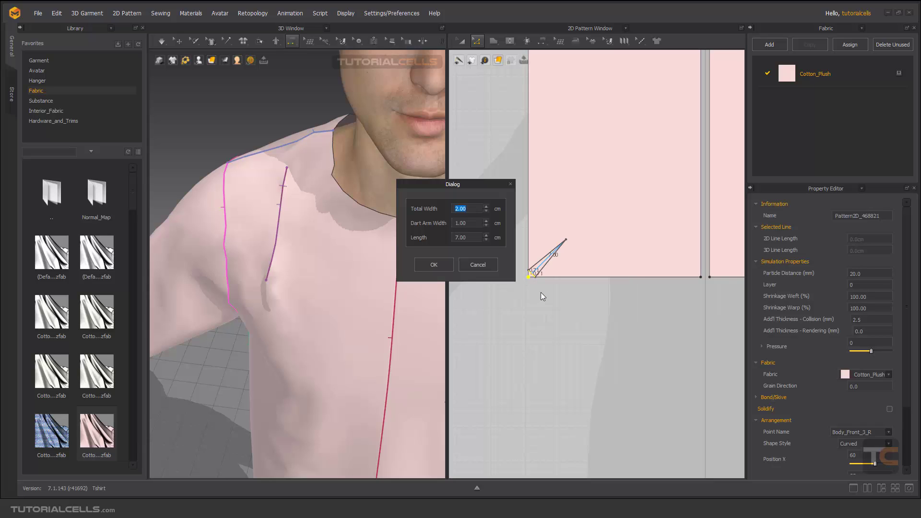
pyautogui.moveTo(471, 184); pyautogui.dragTo(444, 184)
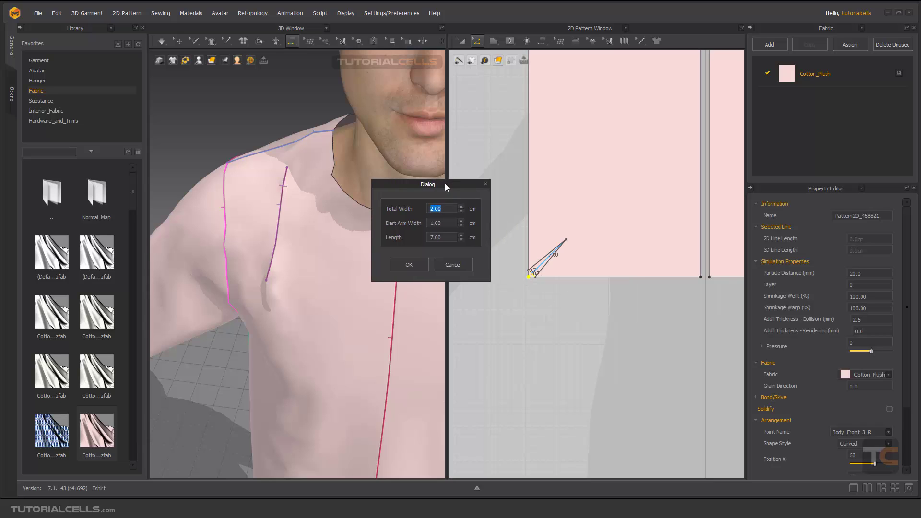
pyautogui.click(460, 206)
pyautogui.click(460, 206)
pyautogui.click(460, 206)
pyautogui.click(460, 206)
pyautogui.click(409, 264)
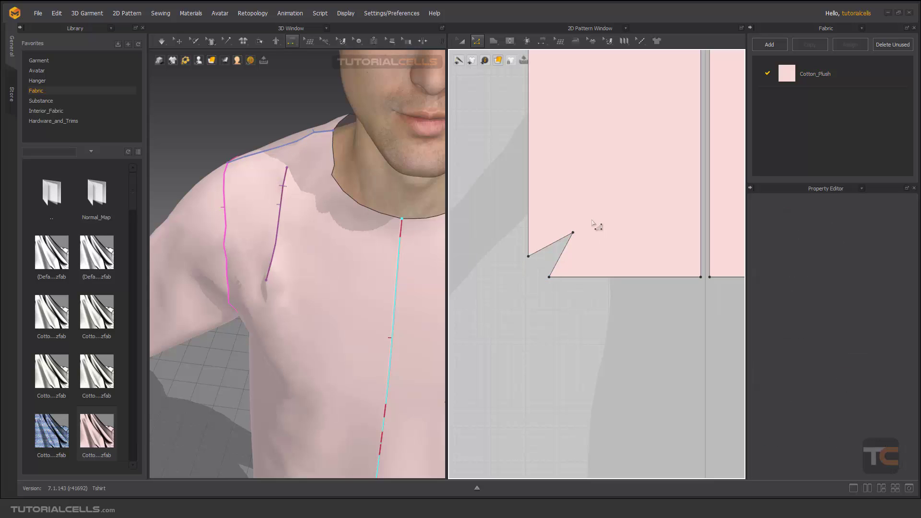
# Step: Run the simulation briefly to update the garment with the corner dart
pyautogui.scroll(-5, 557, 255)
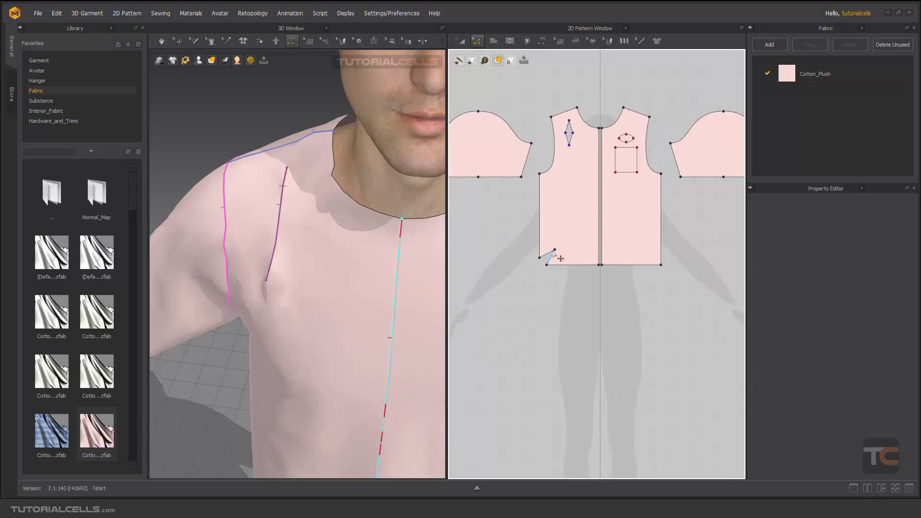
pyautogui.press('space')
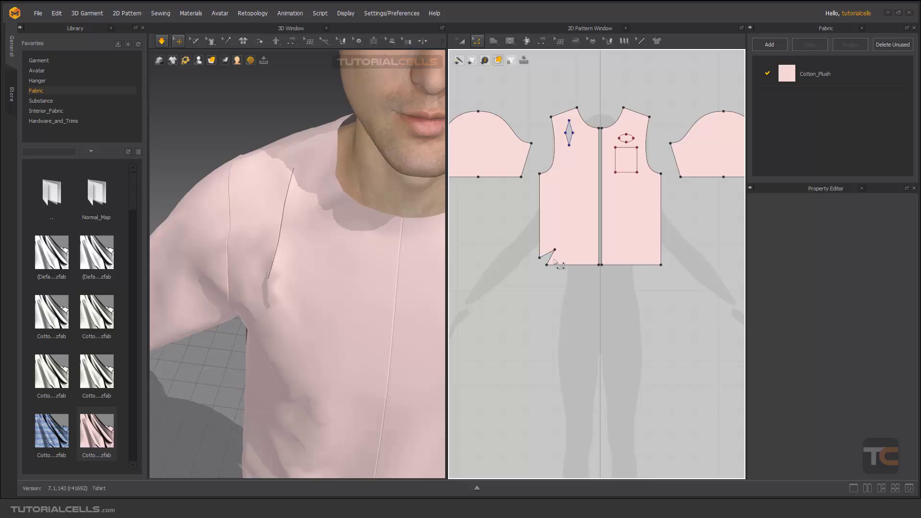
pyautogui.press('space')
# Step: Draw a horizontal internal line about 12 cm long below the chest rectangle on the right-hand front piece and check it on the garment
pyautogui.moveTo(547, 245); pyautogui.dragTo(536, 257, button='middle')
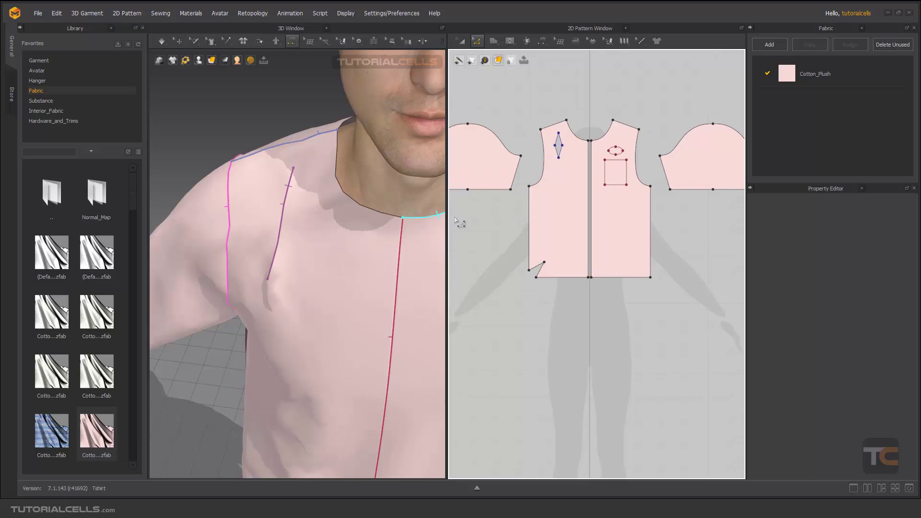
pyautogui.moveTo(538, 214); pyautogui.dragTo(533, 227, button='right')
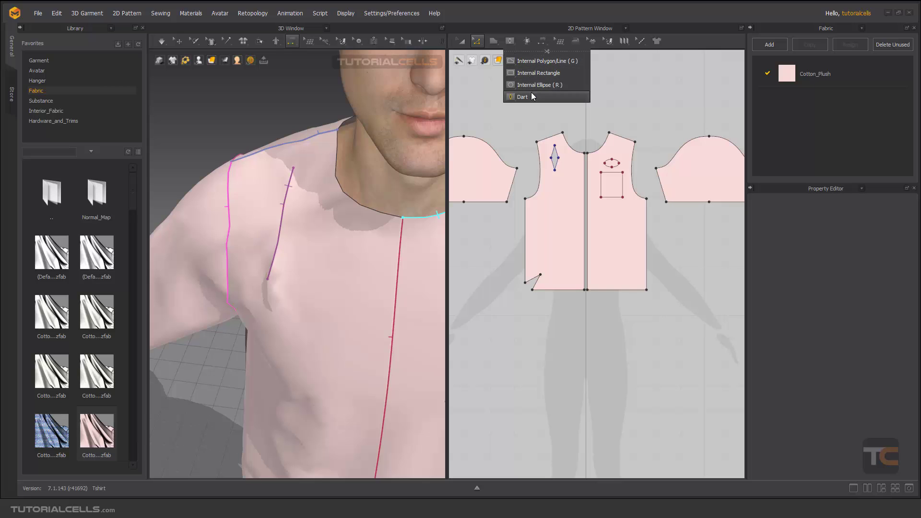
pyautogui.click(540, 61)
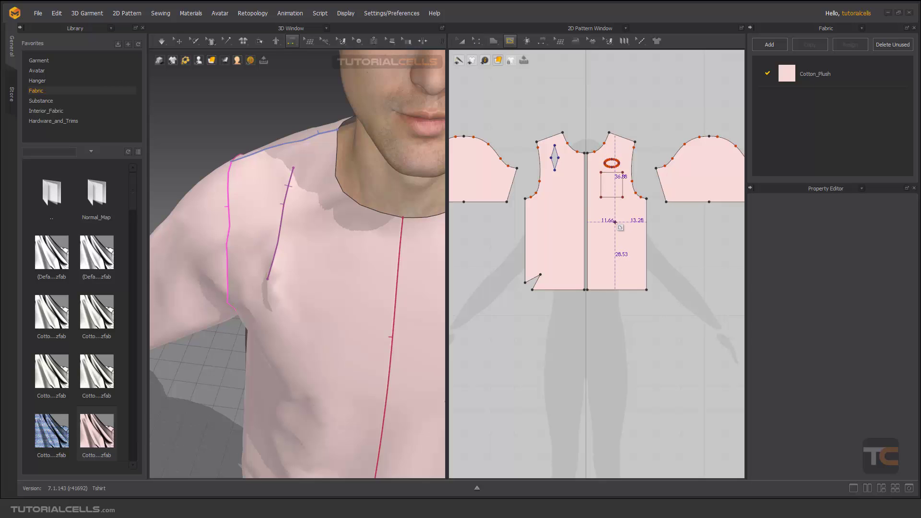
pyautogui.scroll(3, 614, 218)
pyautogui.moveTo(578, 219); pyautogui.dragTo(541, 219, button='middle')
pyautogui.click(542, 218)
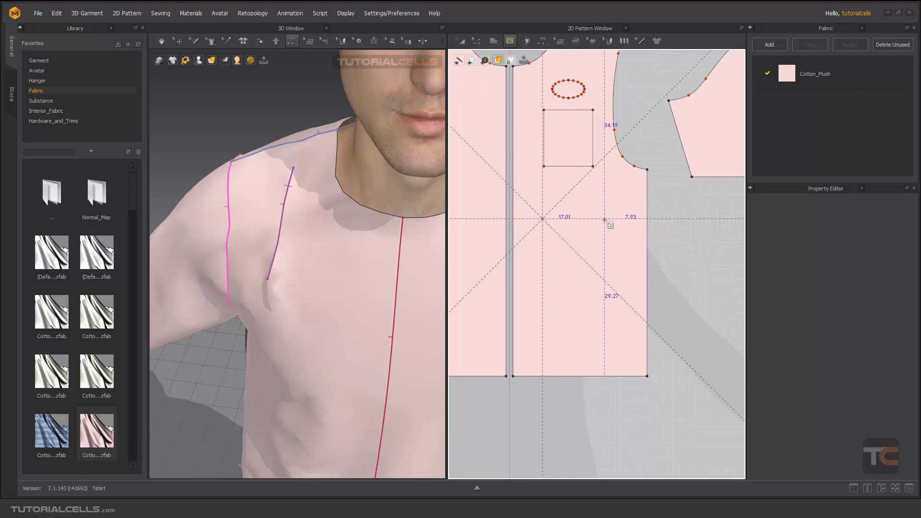
pyautogui.click(606, 219)
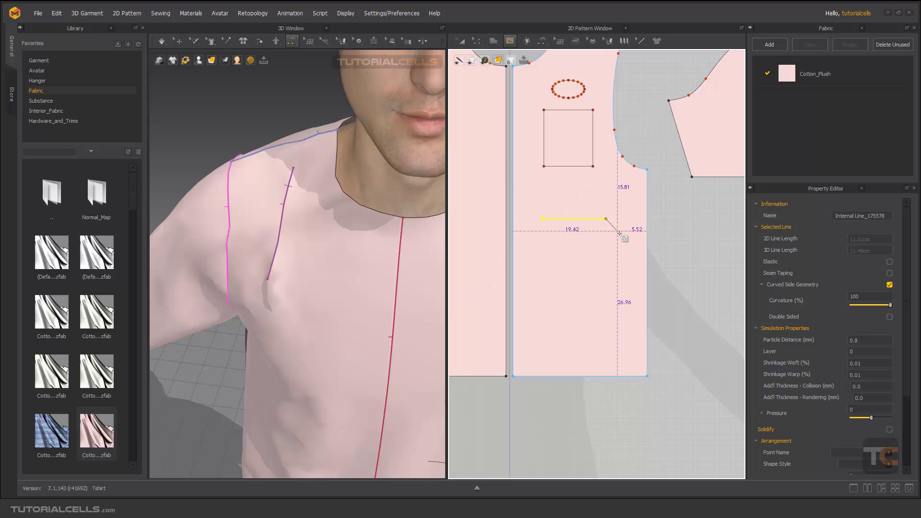
pyautogui.press('Escape')
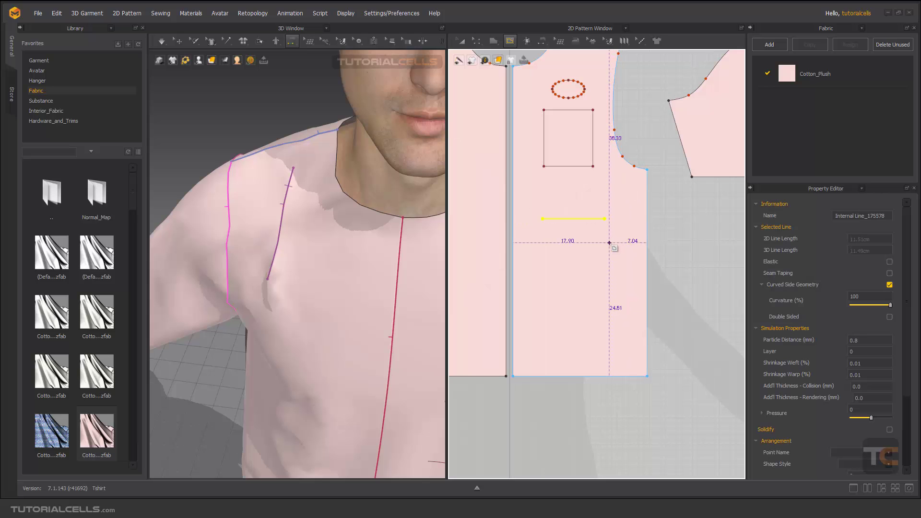
pyautogui.moveTo(344, 311); pyautogui.dragTo(256, 220, button='middle')
pyautogui.moveTo(309, 274); pyautogui.dragTo(310, 255, button='right')
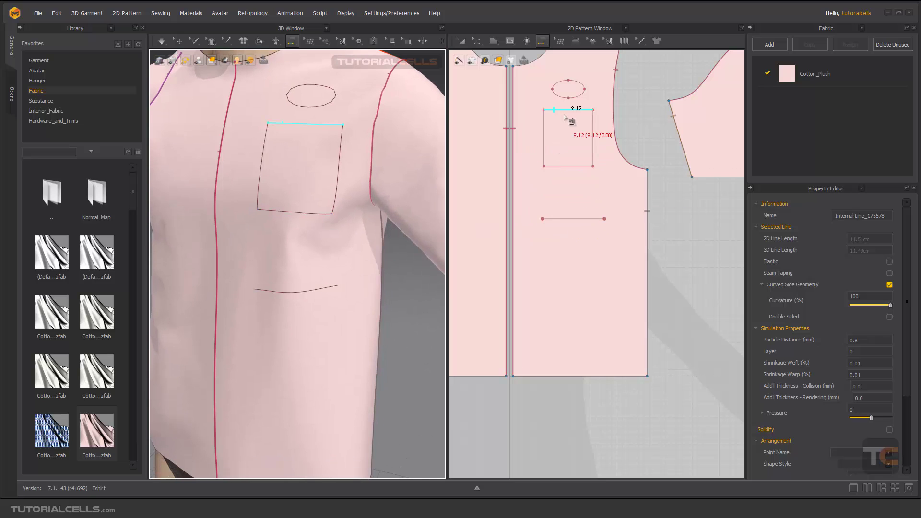
# Step: Clone the chest rectangle on the right-hand front piece as a separate pattern and place it beside the piece's outer side edge
pyautogui.click(479, 42)
pyautogui.click(498, 61)
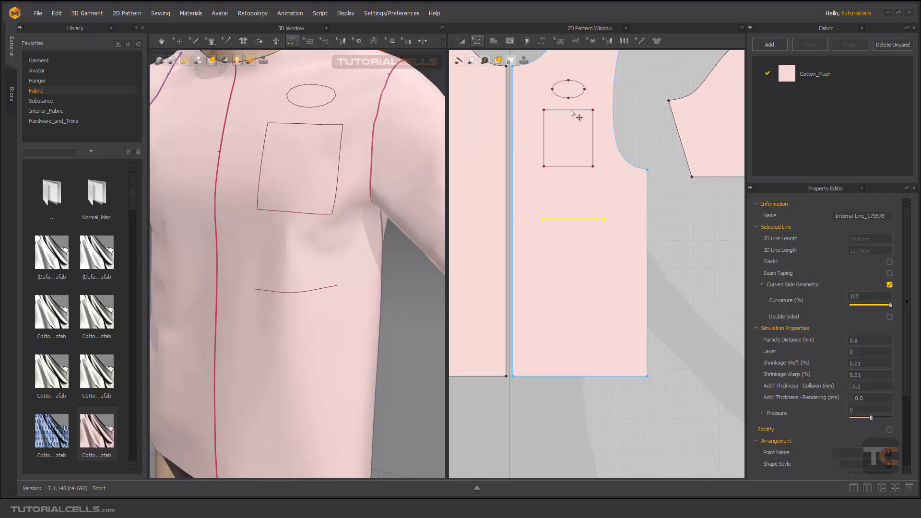
pyautogui.click(571, 110)
pyautogui.rightClick(571, 111)
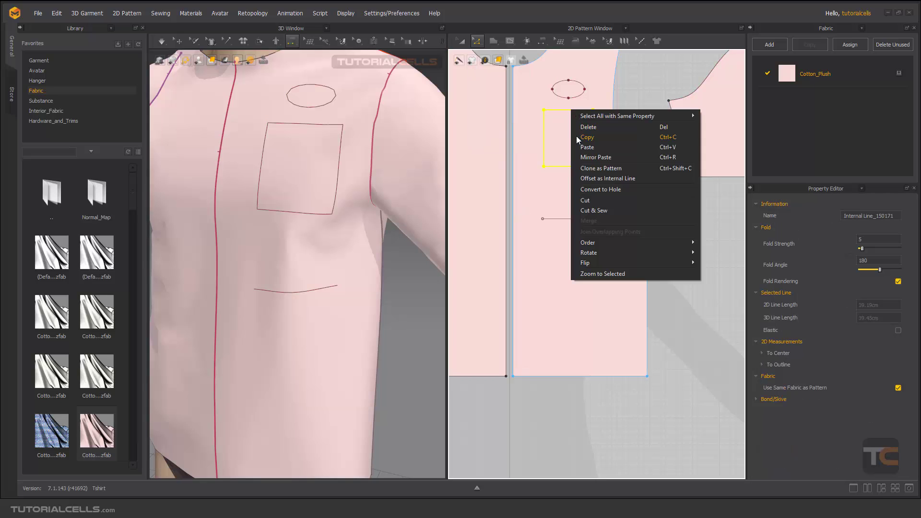
pyautogui.click(591, 169)
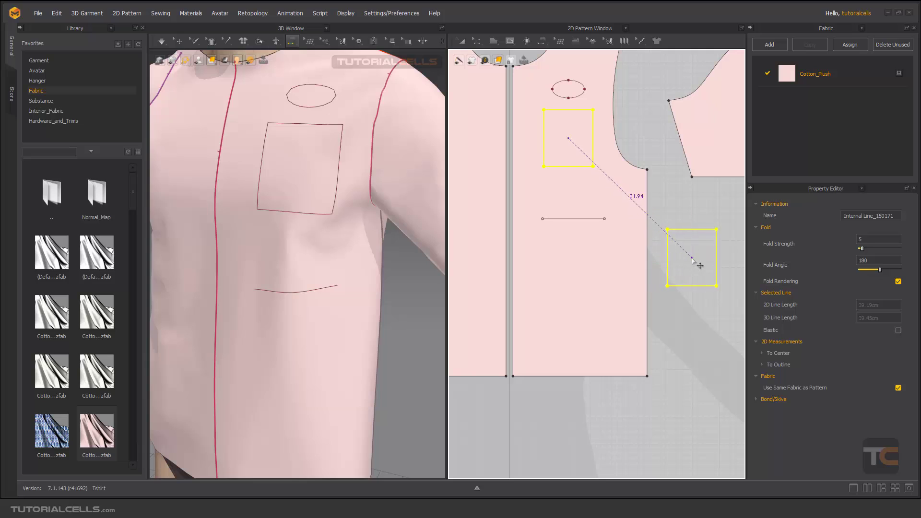
pyautogui.click(691, 259)
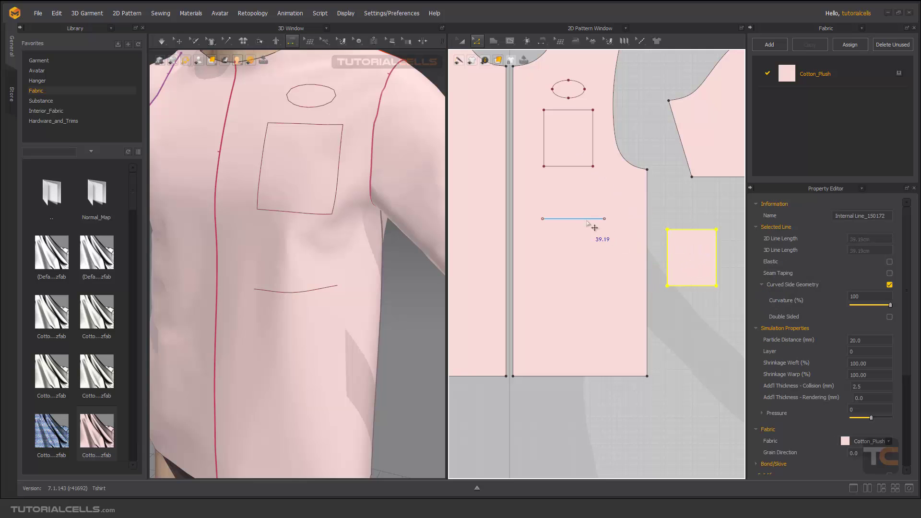
pyautogui.click(511, 42)
pyautogui.click(493, 40)
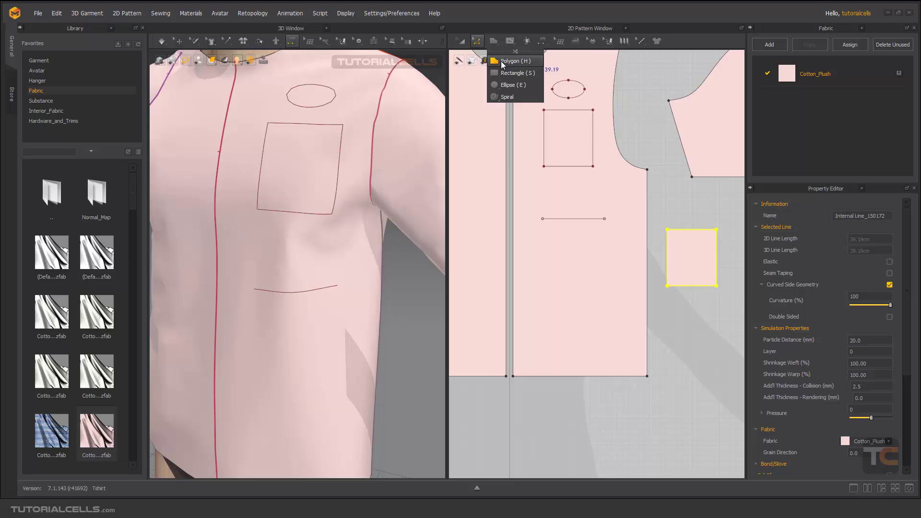
pyautogui.click(510, 41)
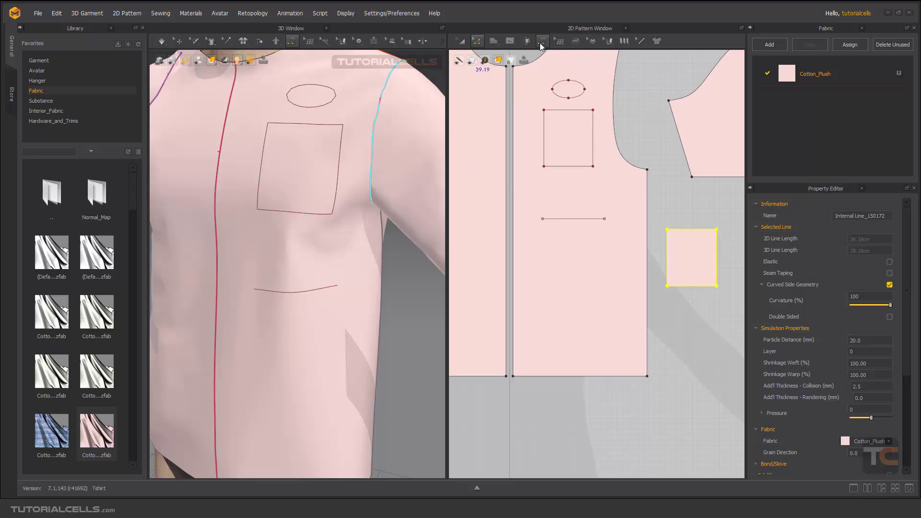
# Step: Sew the upper edge of the cloned rectangle to the horizontal internal line on the right-hand front piece
pyautogui.click(541, 46)
pyautogui.click(555, 73)
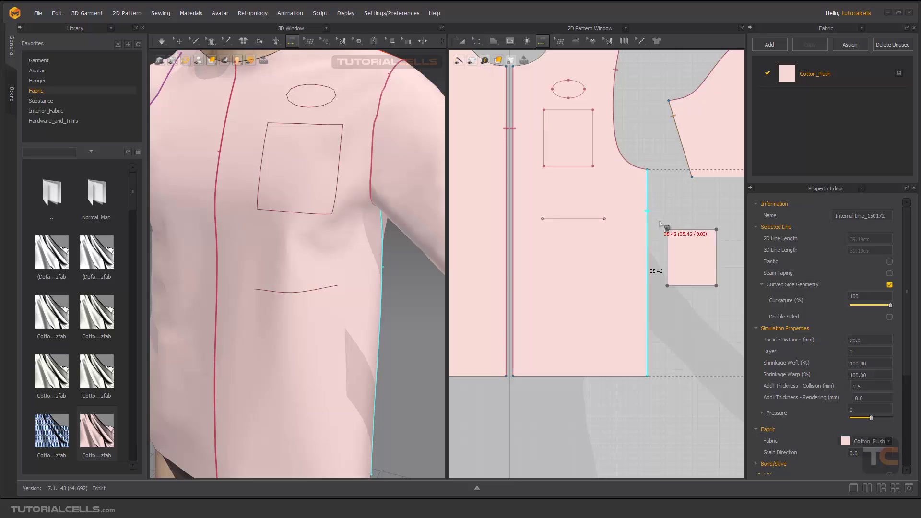
pyautogui.click(676, 229)
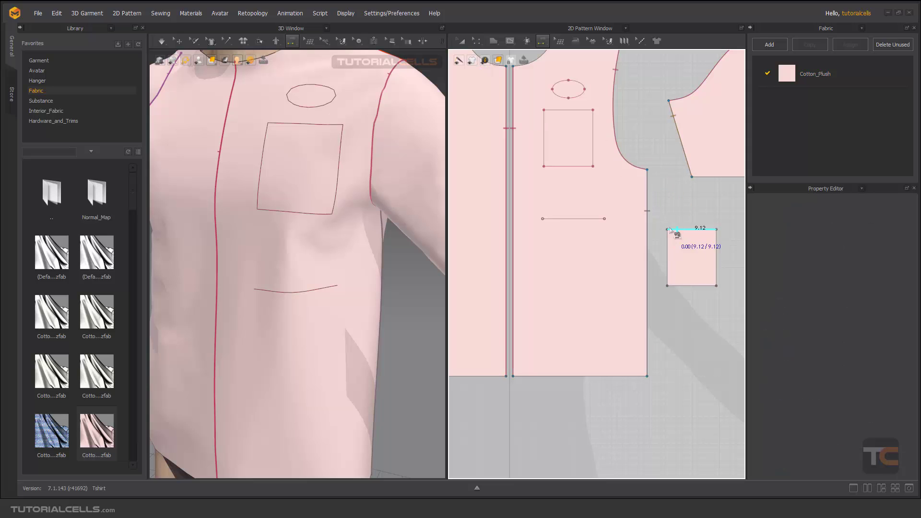
pyautogui.click(574, 221)
# Step: Run the simulation briefly to attach the cloned rectangle to the shirt front, and examine it on the garment and in the pattern layout
pyautogui.press('space')
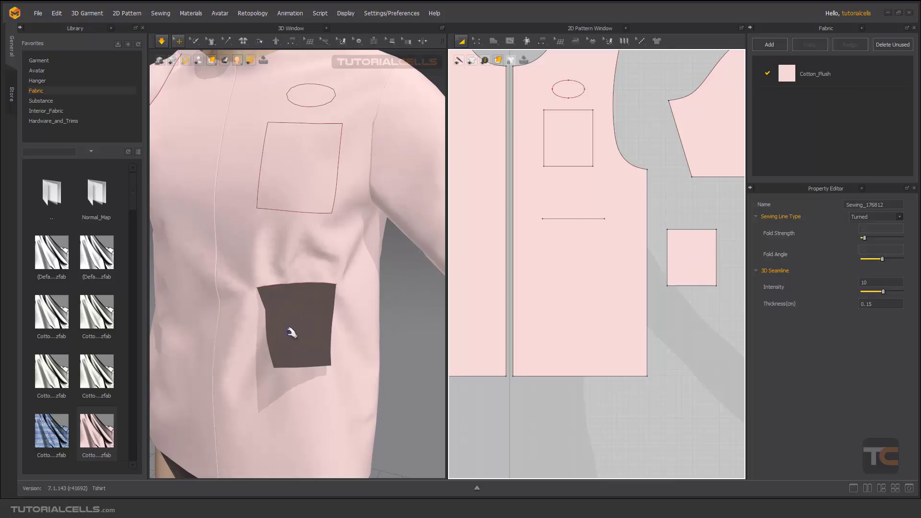
pyautogui.click(296, 332)
pyautogui.press('n')
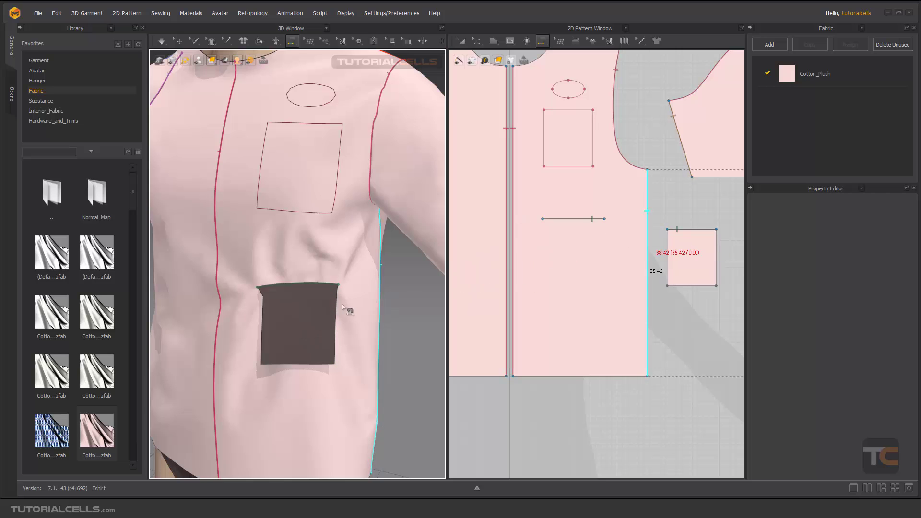
pyautogui.moveTo(345, 312); pyautogui.dragTo(299, 316, button='right')
pyautogui.scroll(-4, 702, 299)
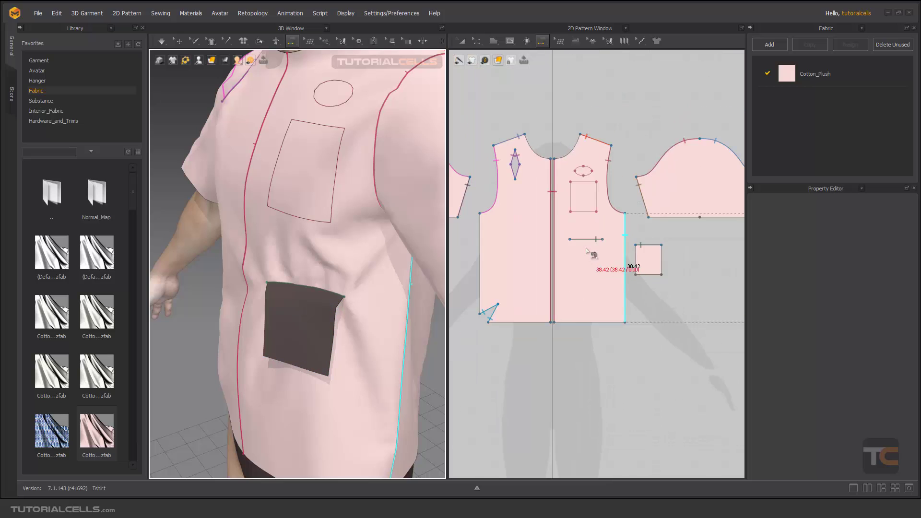
pyautogui.scroll(2, 586, 247)
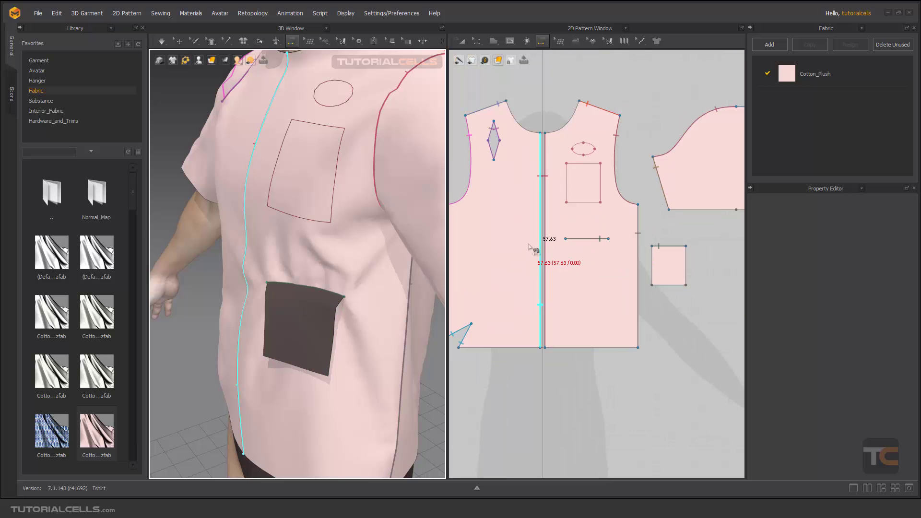
pyautogui.moveTo(530, 247); pyautogui.dragTo(539, 262, button='right')
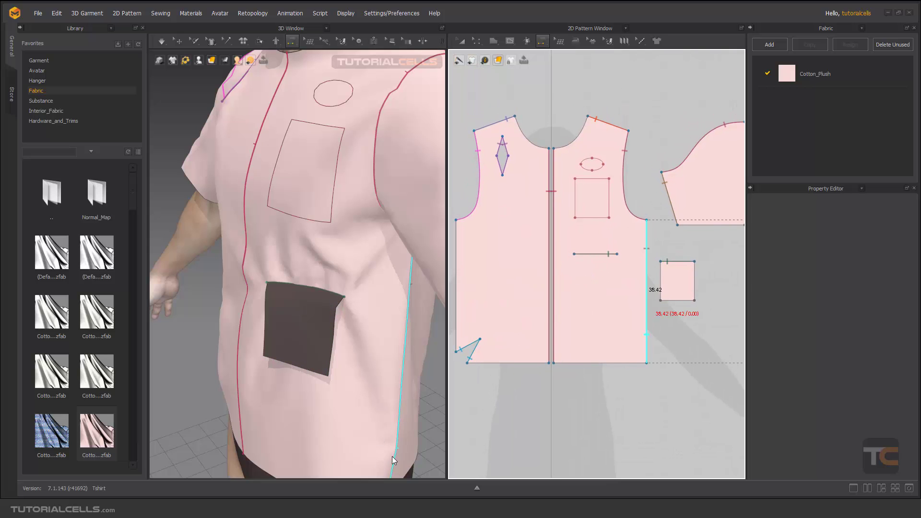